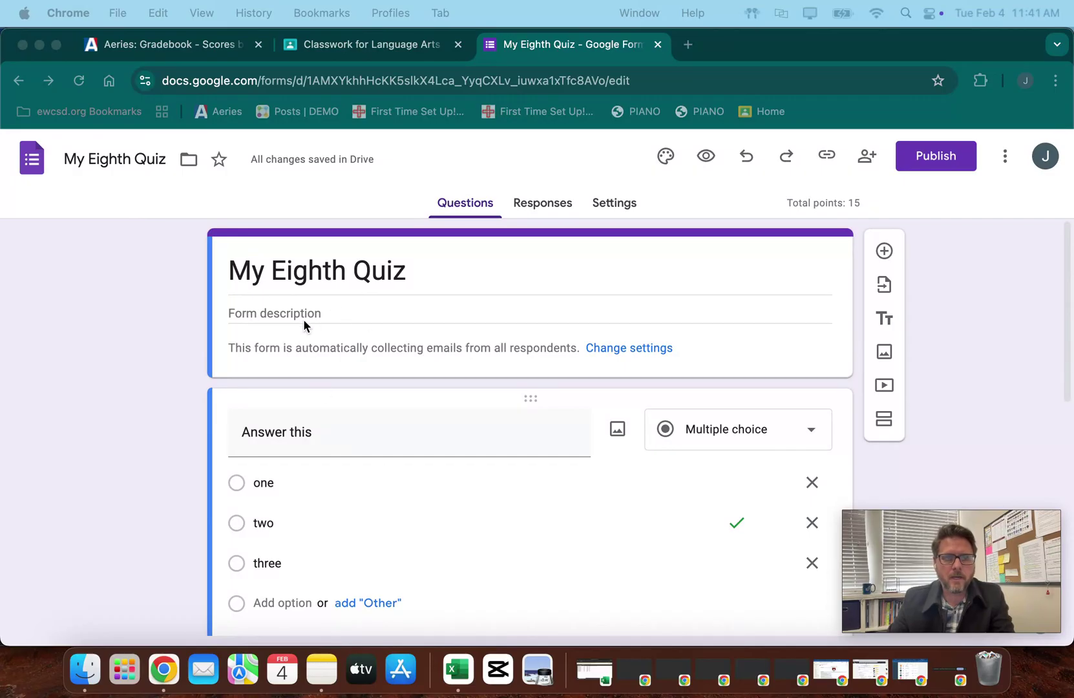
Look through the quiz's questions, answer options and answer key
scroll(404, 477, "down", 3)
scroll(290, 266, "up", 1)
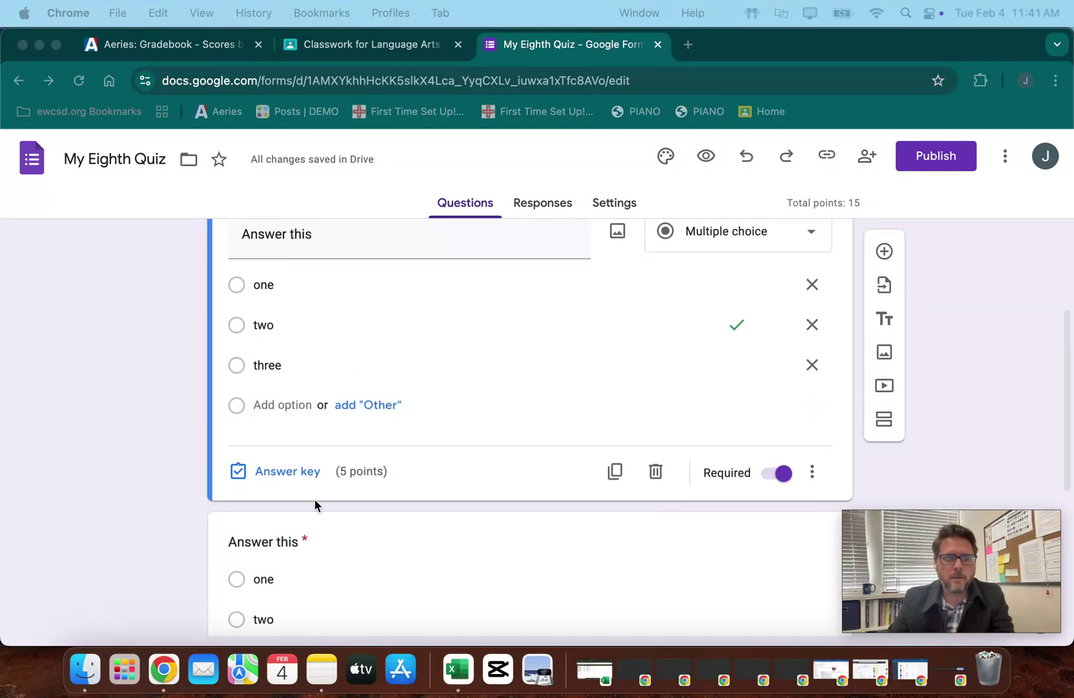
scroll(314, 504, "down", 2)
scroll(308, 377, "up", 5)
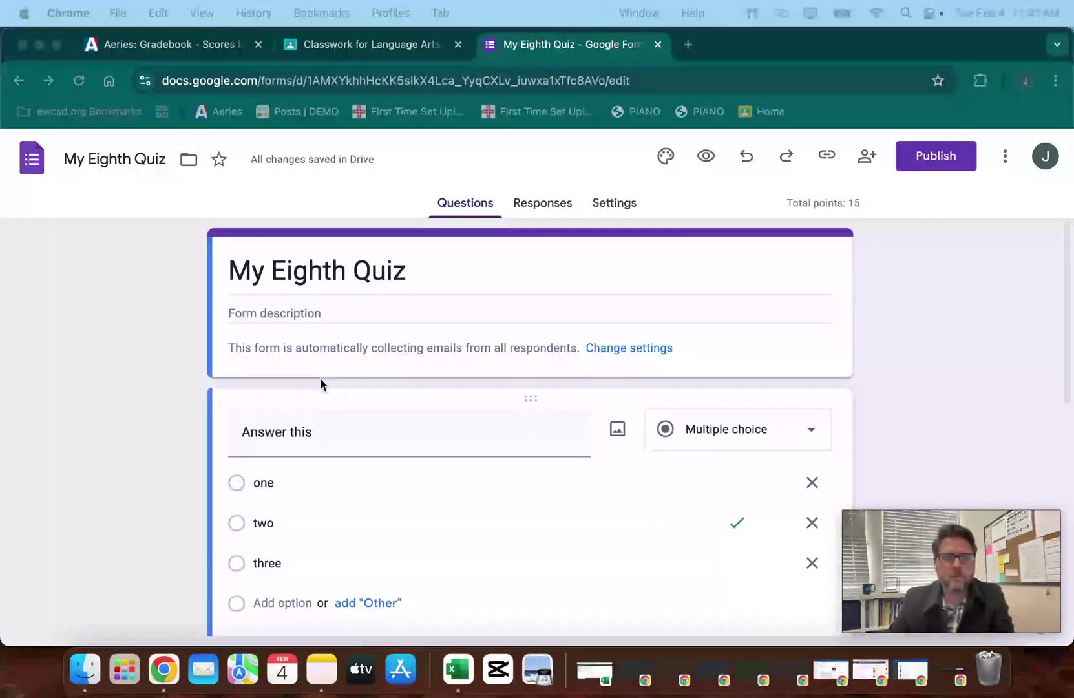
scroll(431, 486, "down", 2)
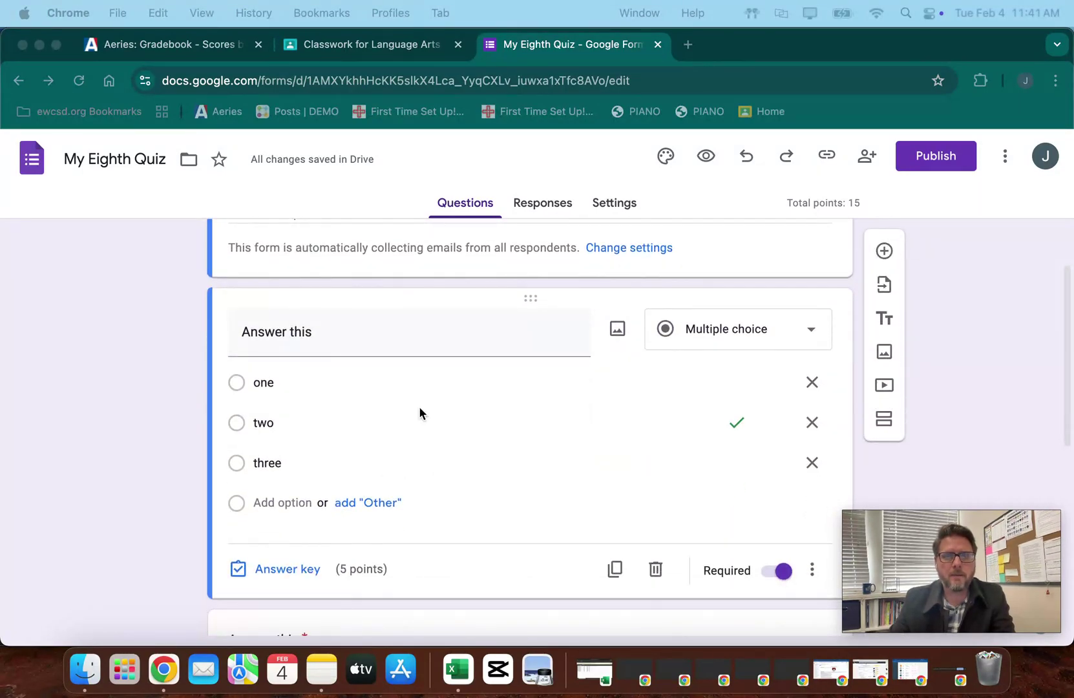
In the form's response settings, set email address collection to Verified and review the remaining quiz settings
left_click(620, 203)
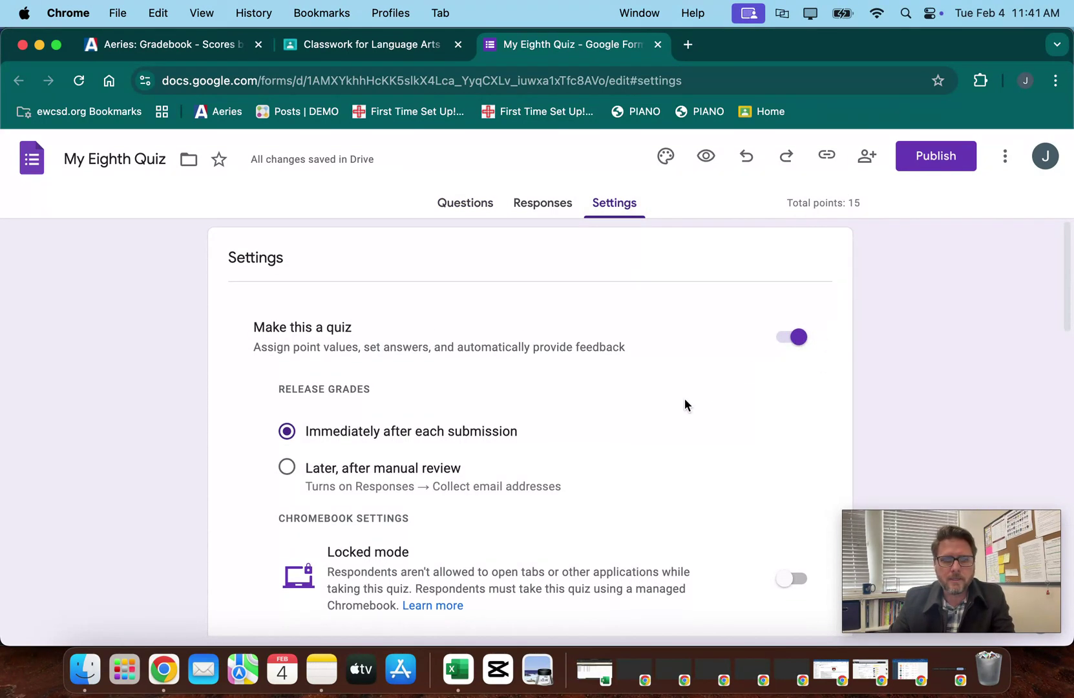
scroll(685, 400, "down", 4)
scroll(639, 414, "down", 15)
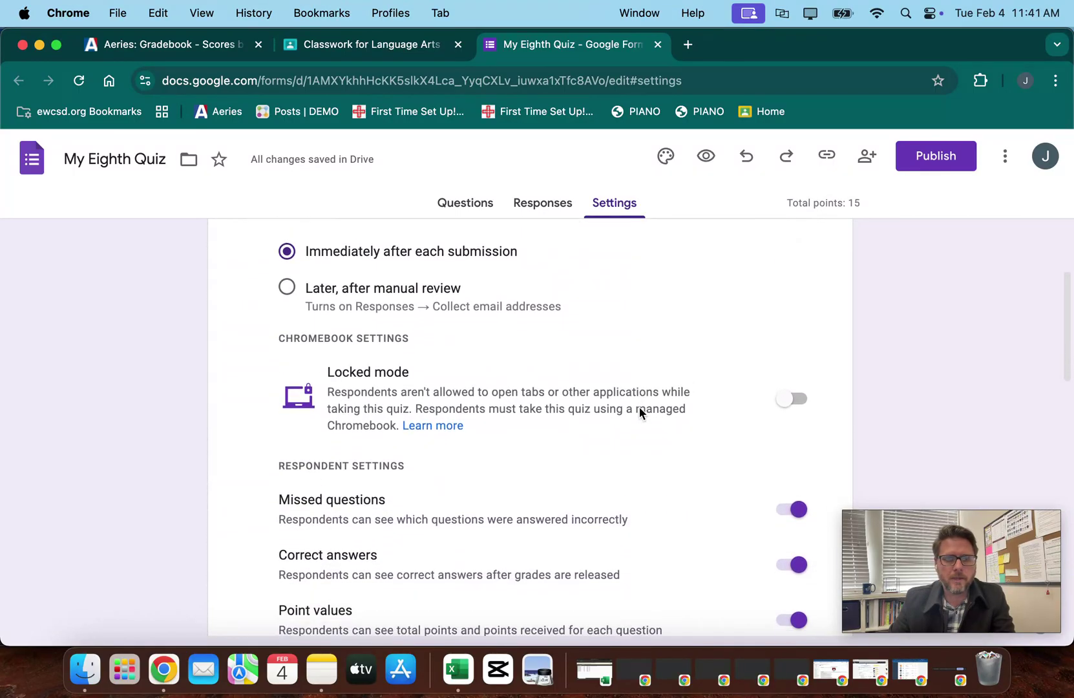
scroll(639, 406, "down", 5)
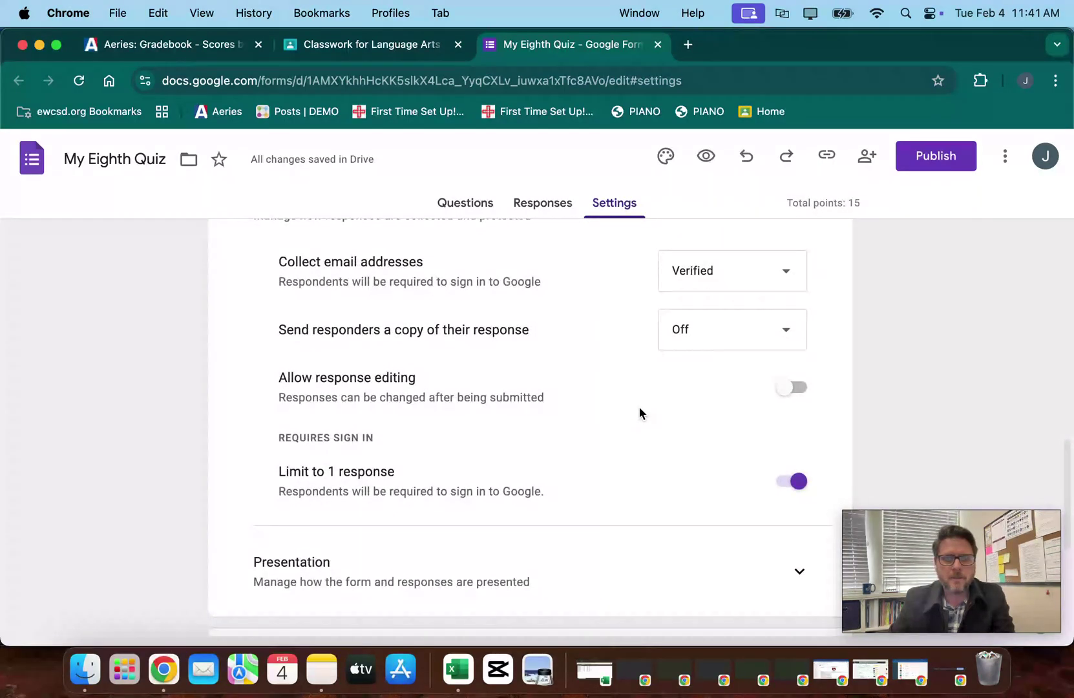
scroll(639, 406, "up", 4)
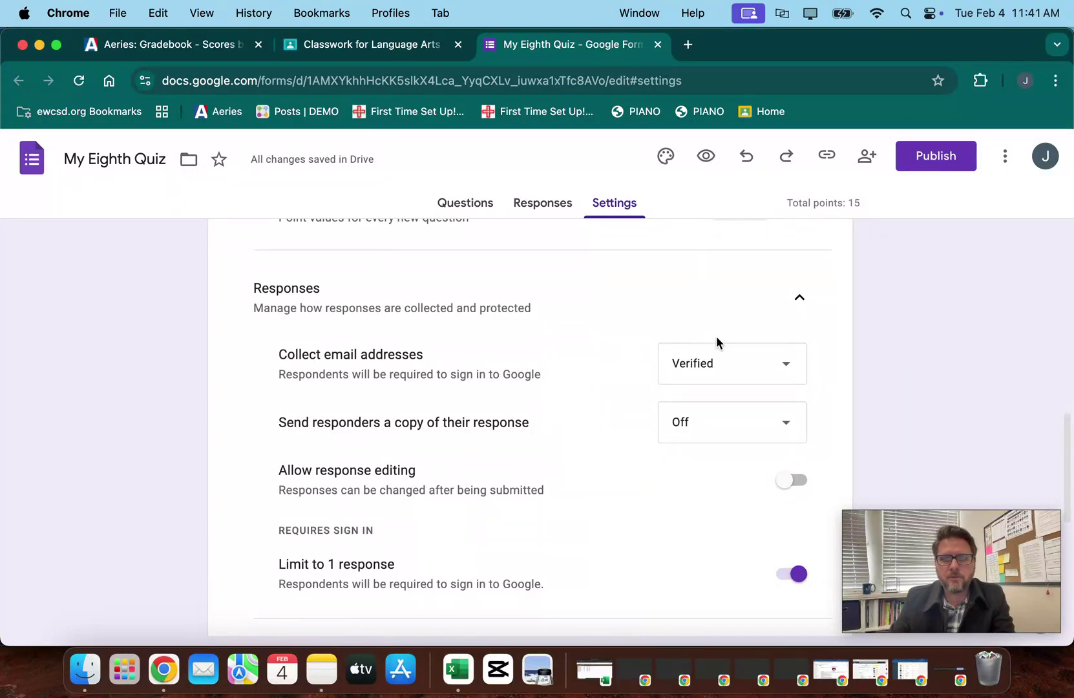
left_click(788, 365)
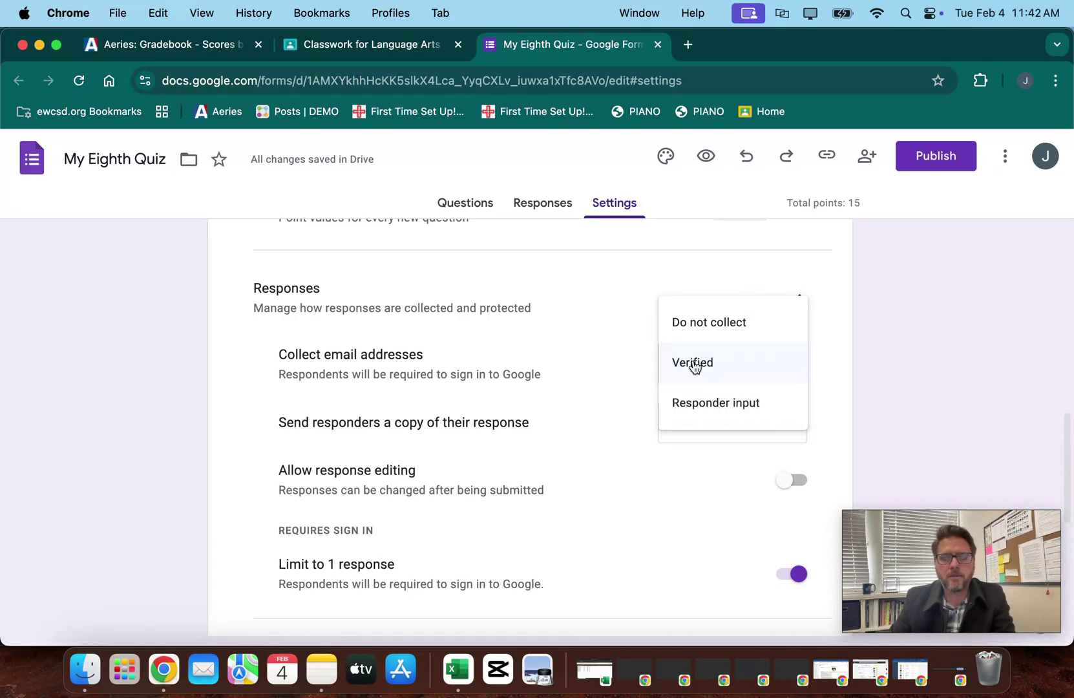
left_click(730, 365)
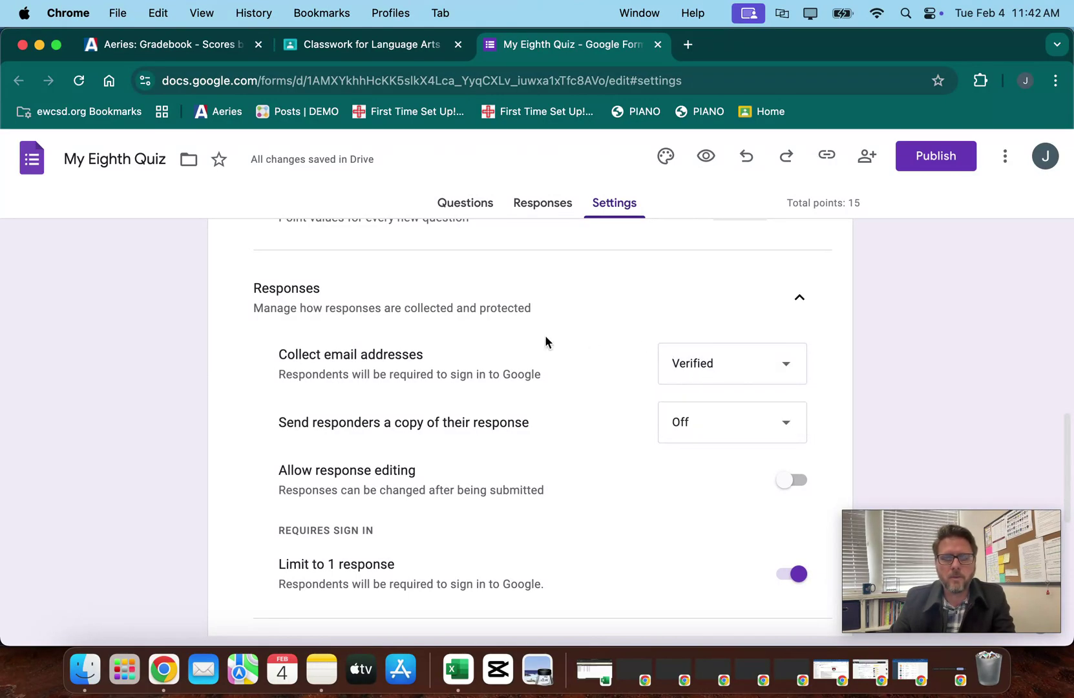
scroll(578, 383, "down", 5)
scroll(579, 383, "up", 15)
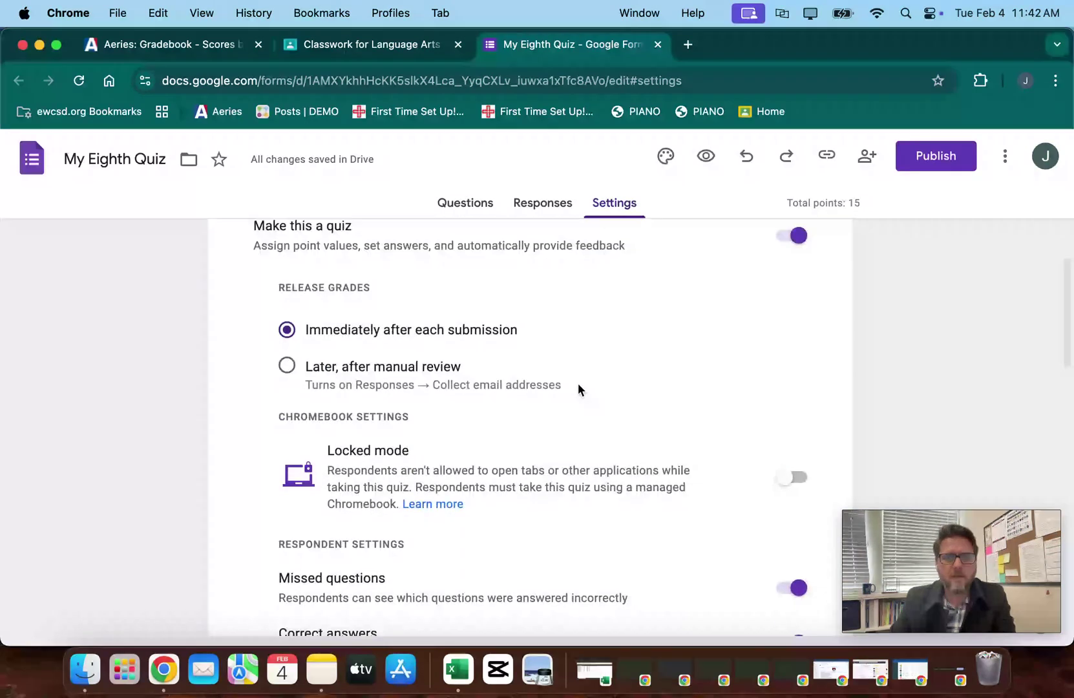
scroll(536, 420, "down", 2)
scroll(536, 420, "up", 2)
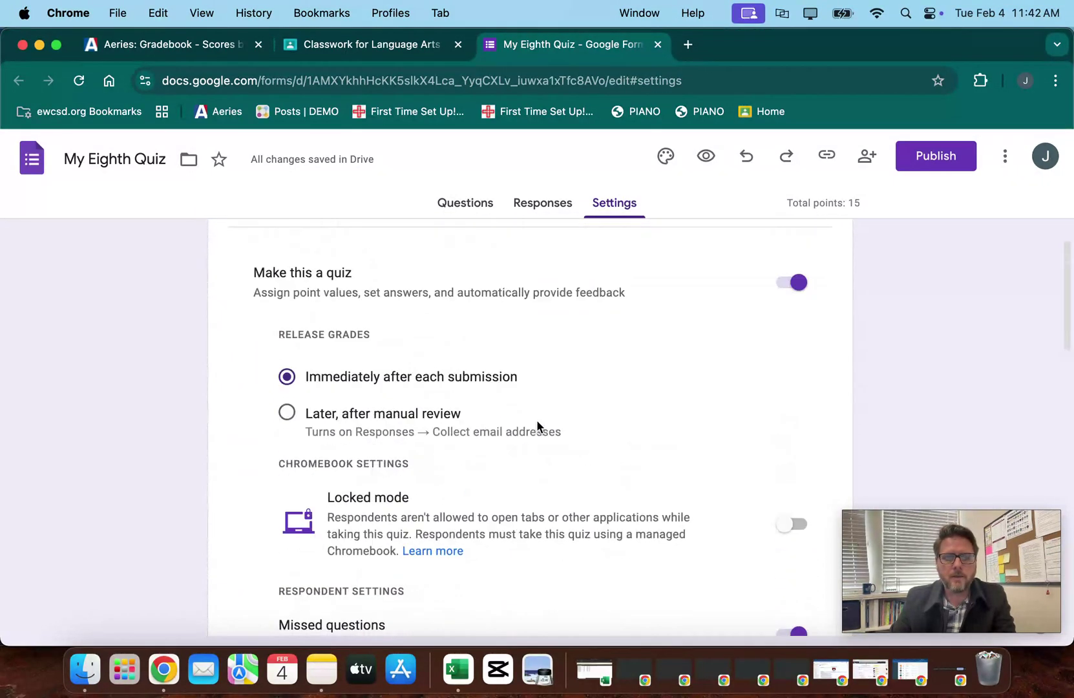
Publish the quiz with its responder view access set to East Whittier City School District
left_click(452, 214)
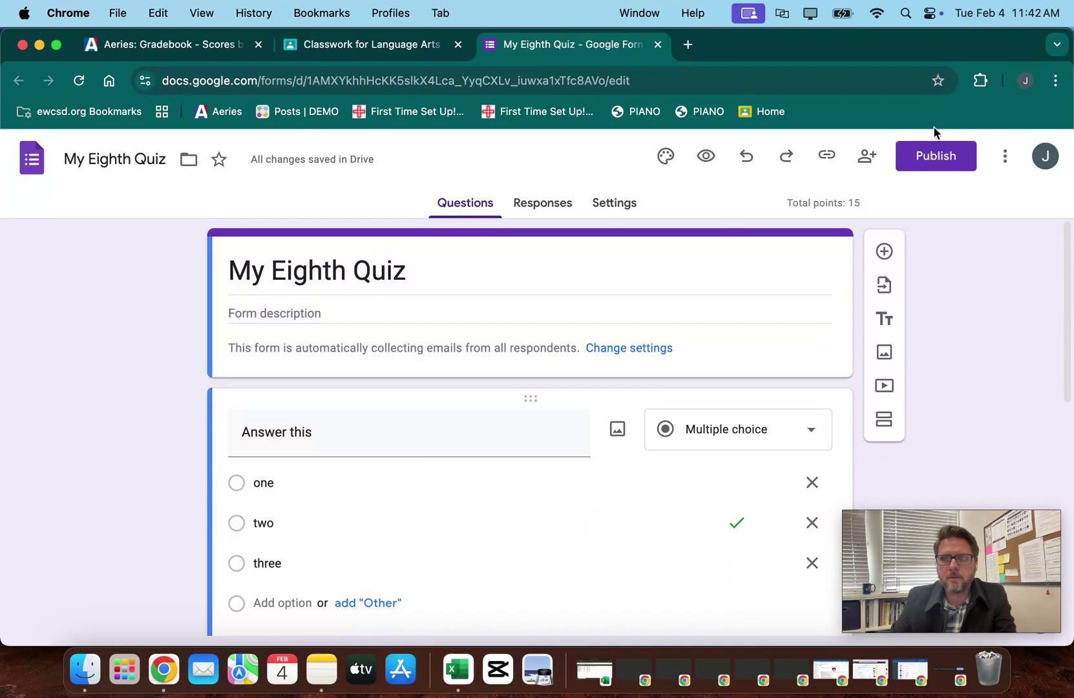
left_click(922, 159)
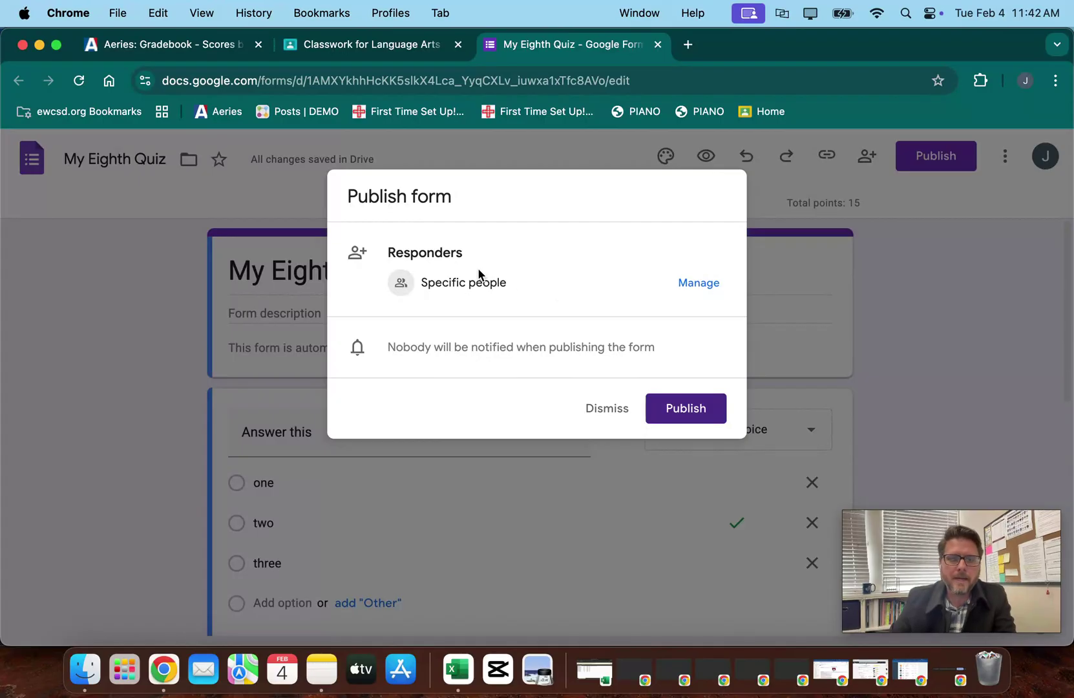
left_click(689, 282)
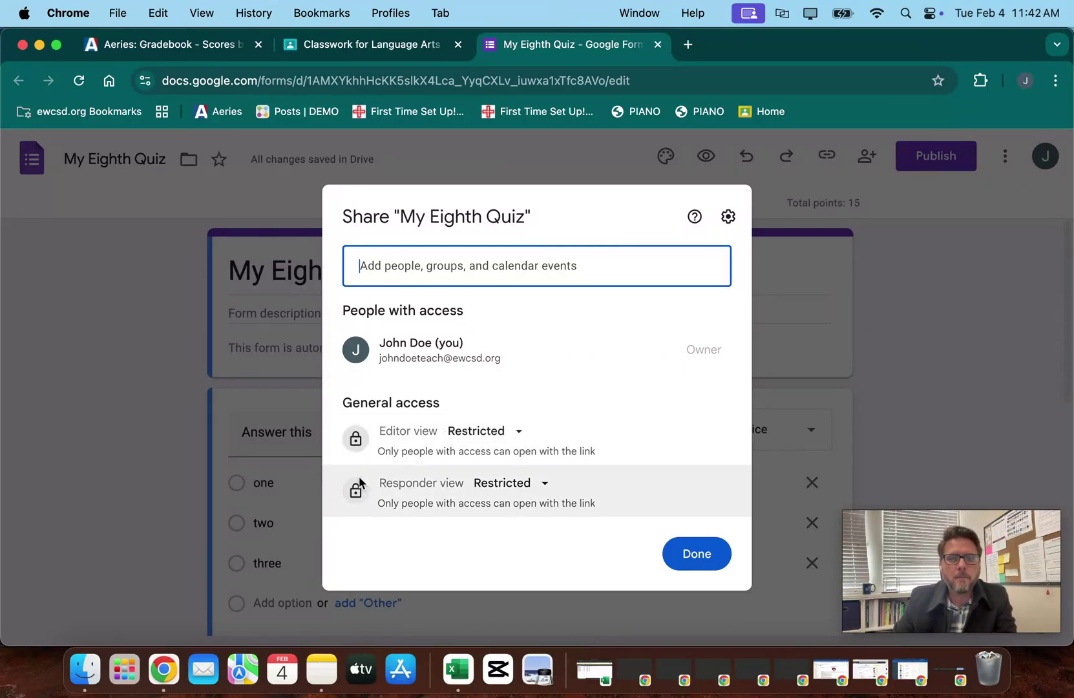
left_click(505, 486)
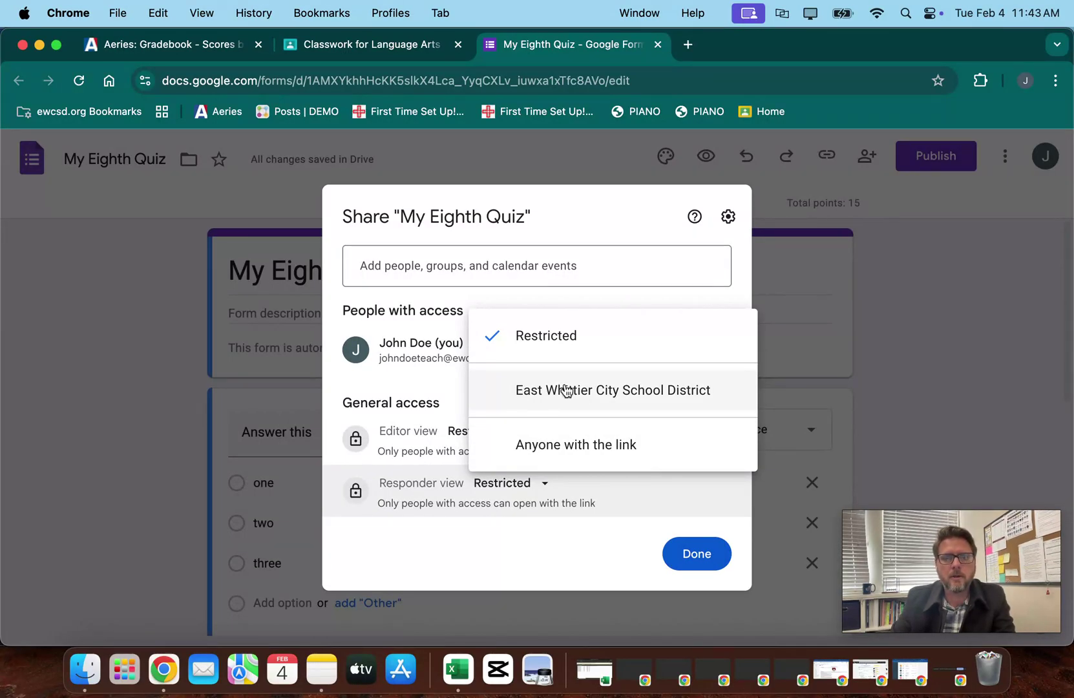
left_click(648, 389)
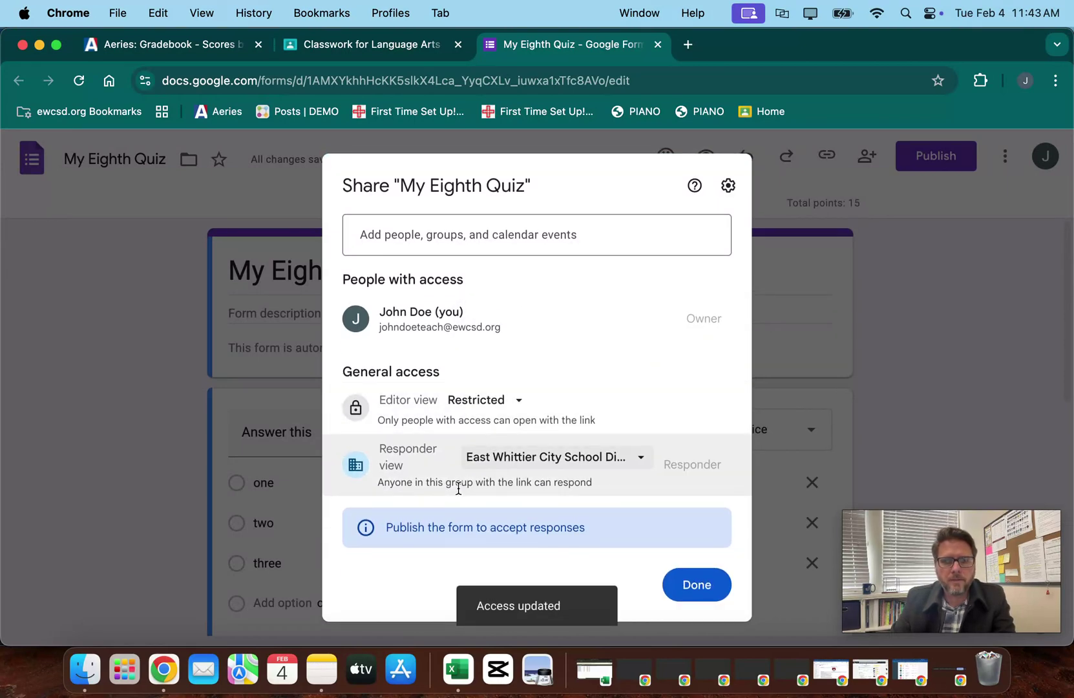
left_click(709, 584)
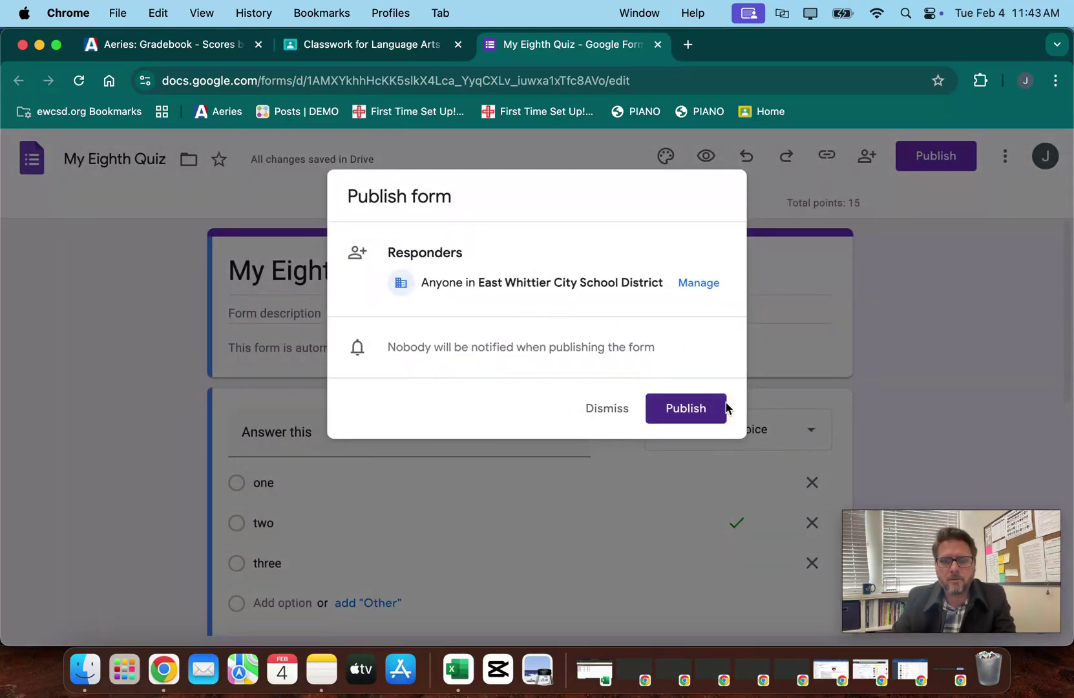
left_click(685, 411)
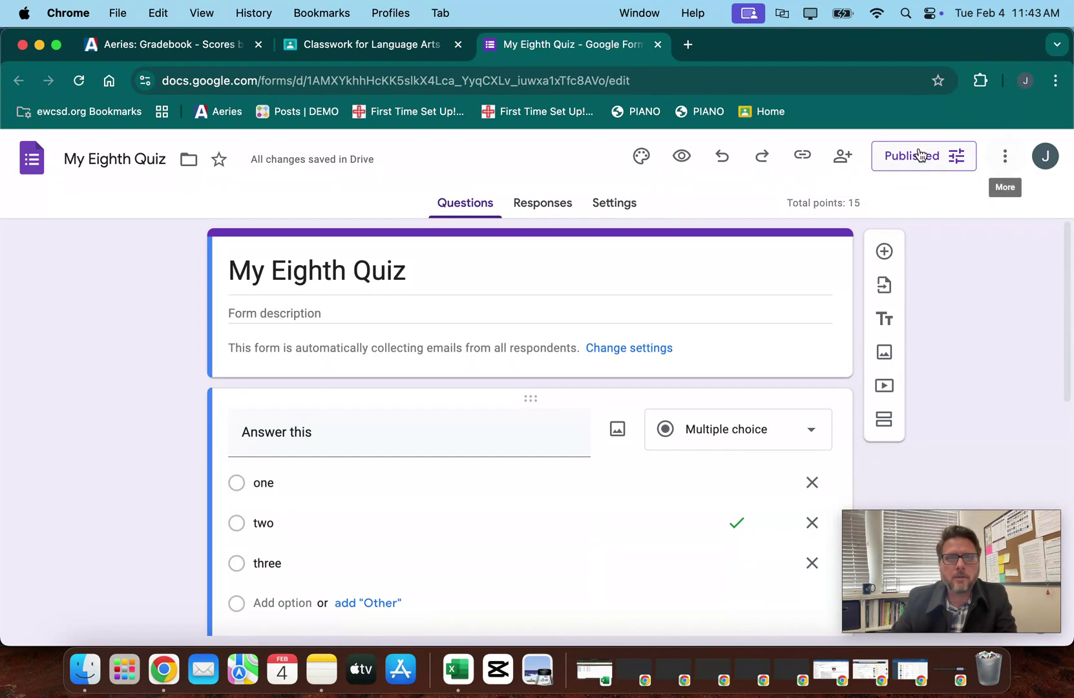
Switch to Google Classroom and go to the classwork of the Language Arts 8 class
left_click(363, 44)
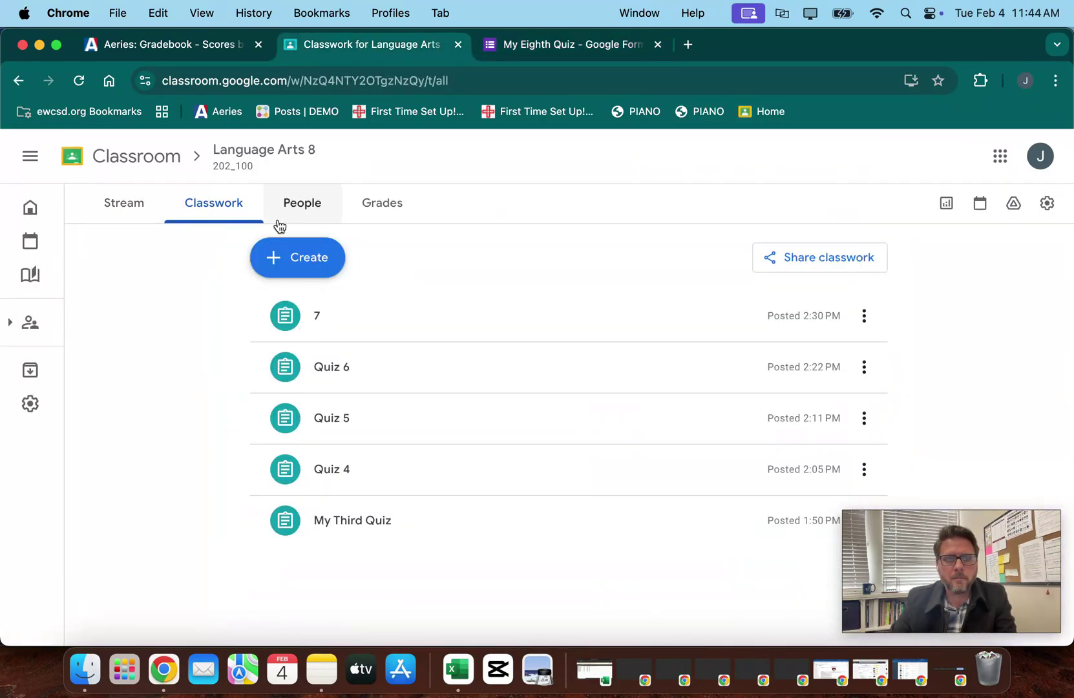
left_click(116, 212)
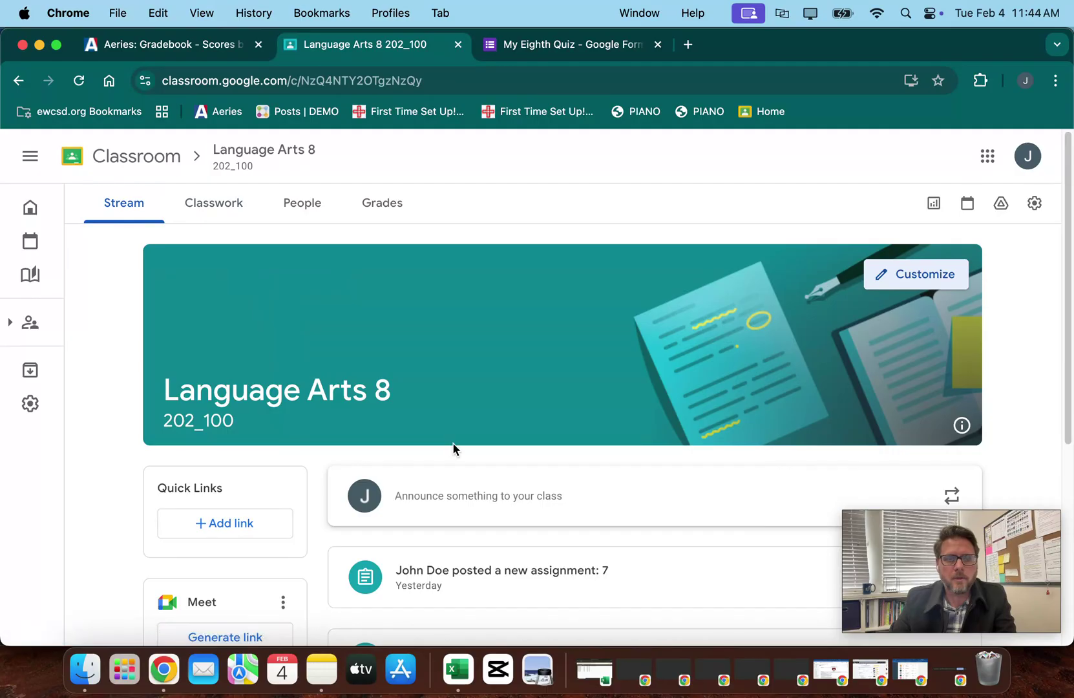
scroll(452, 446, "down", 2)
scroll(452, 446, "up", 2)
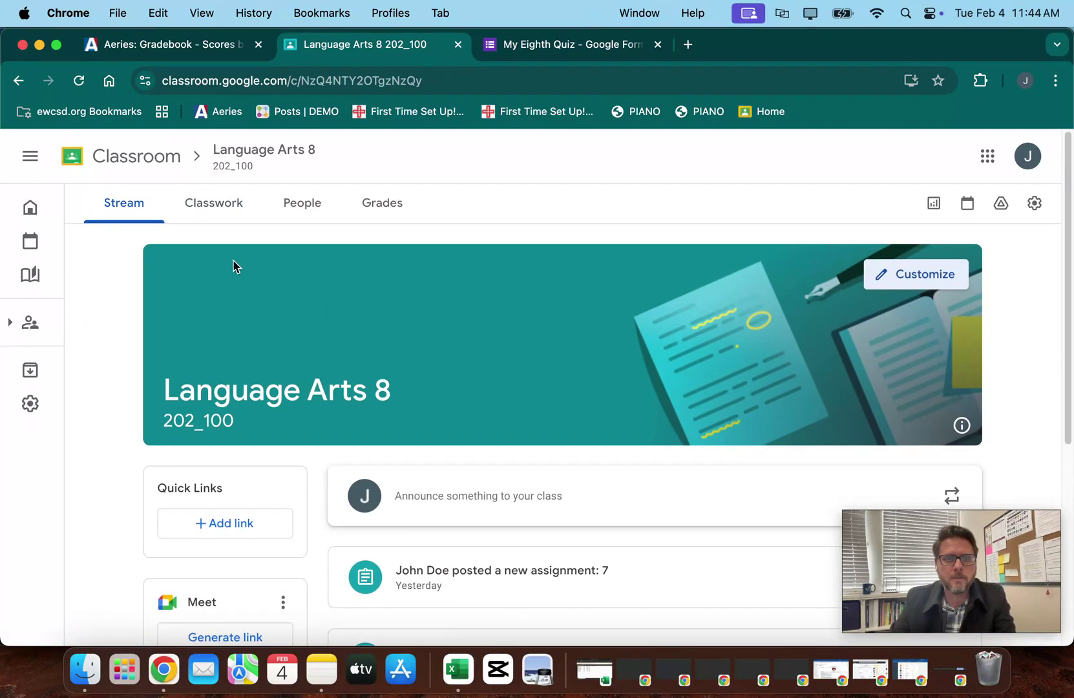
left_click(230, 205)
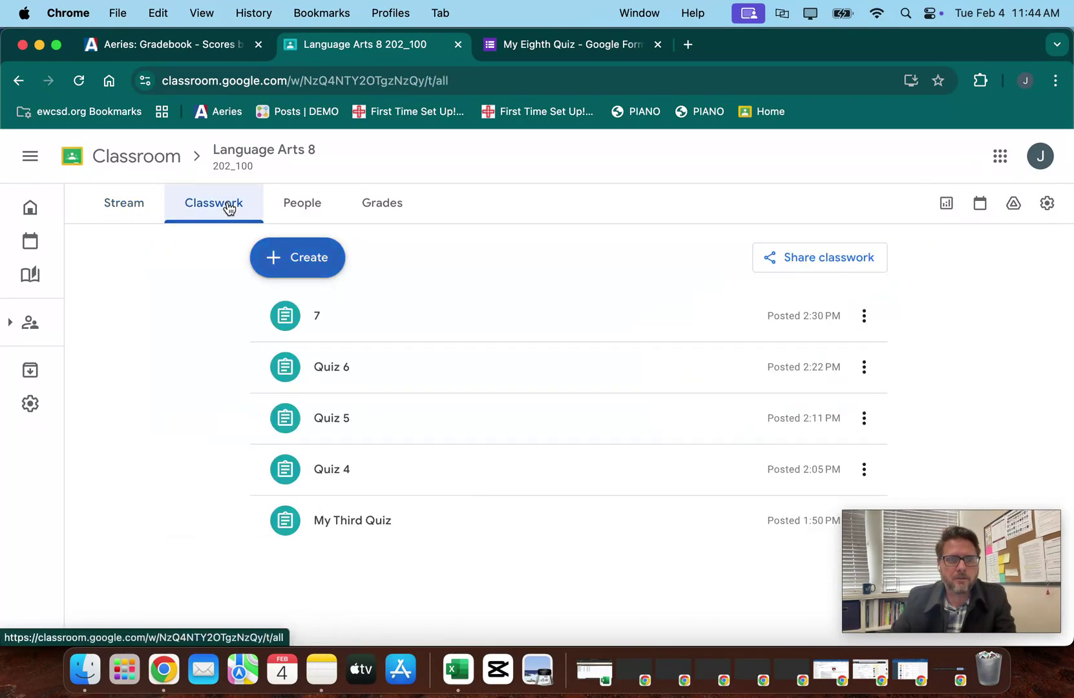
Create a new regular assignment titled "Quiz 8"
left_click(299, 259)
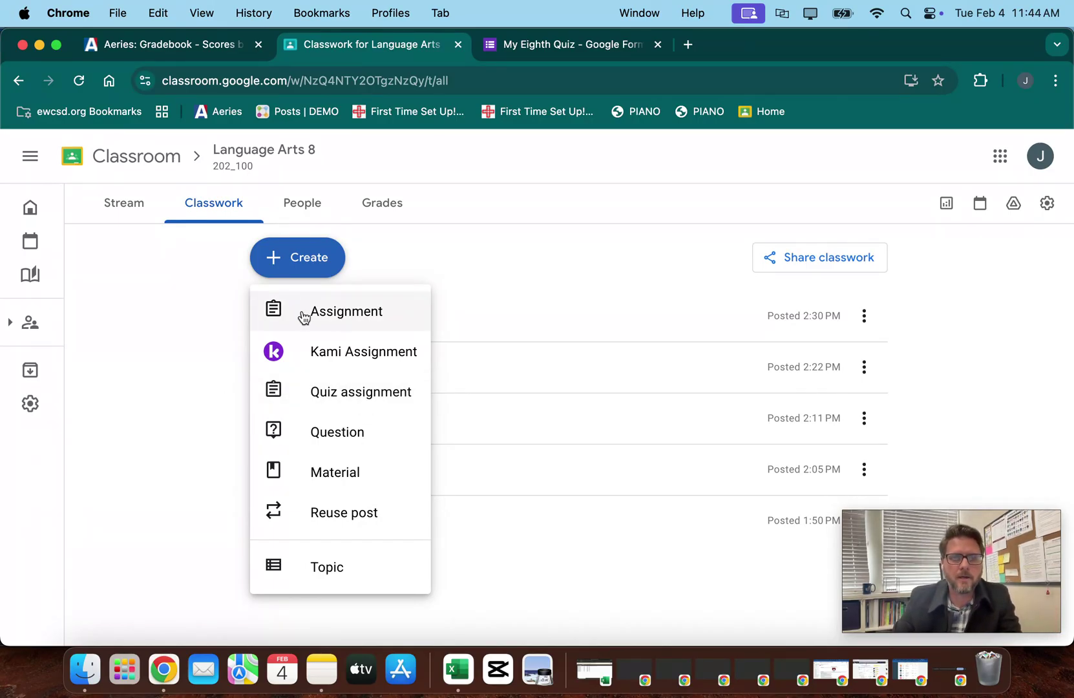
left_click(351, 317)
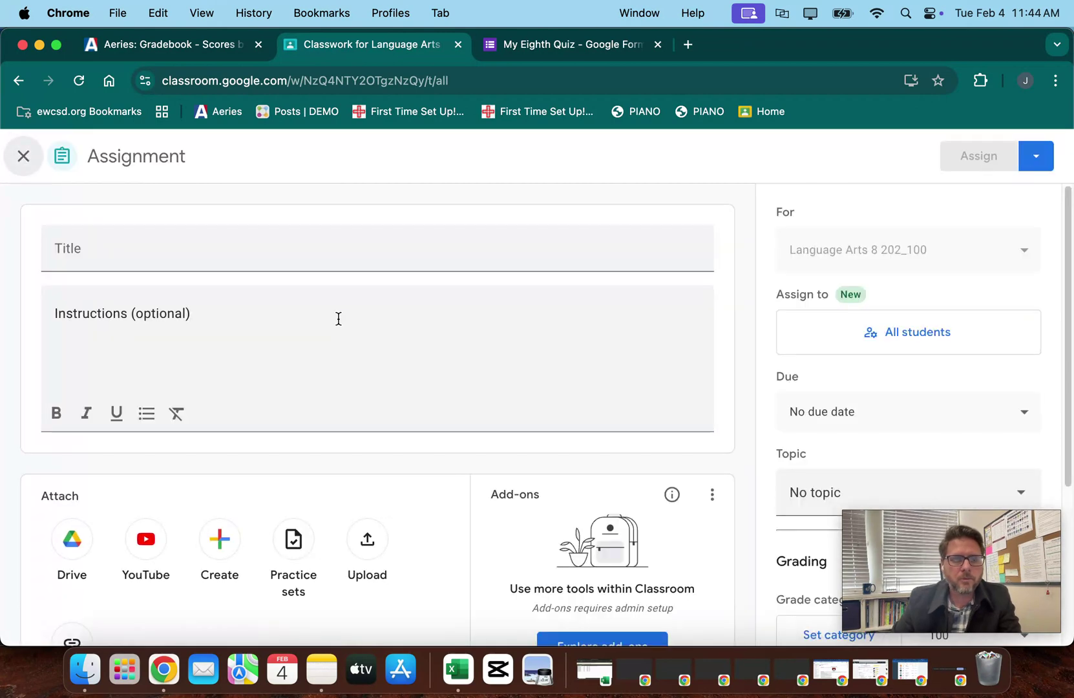
left_click(120, 248)
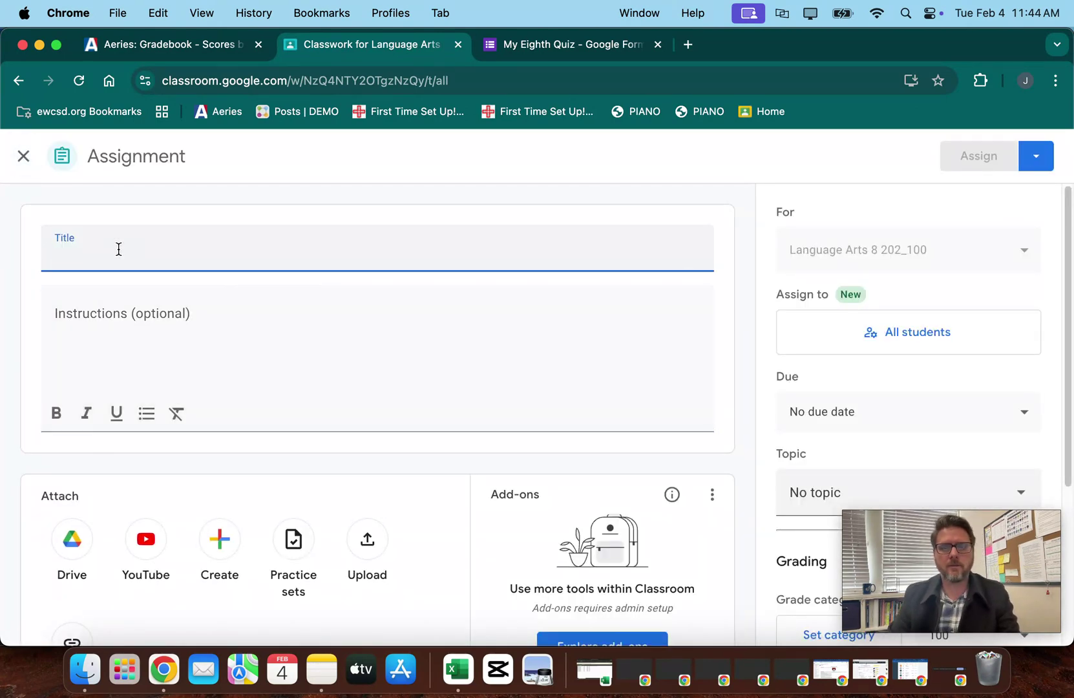
type("Quiz 8")
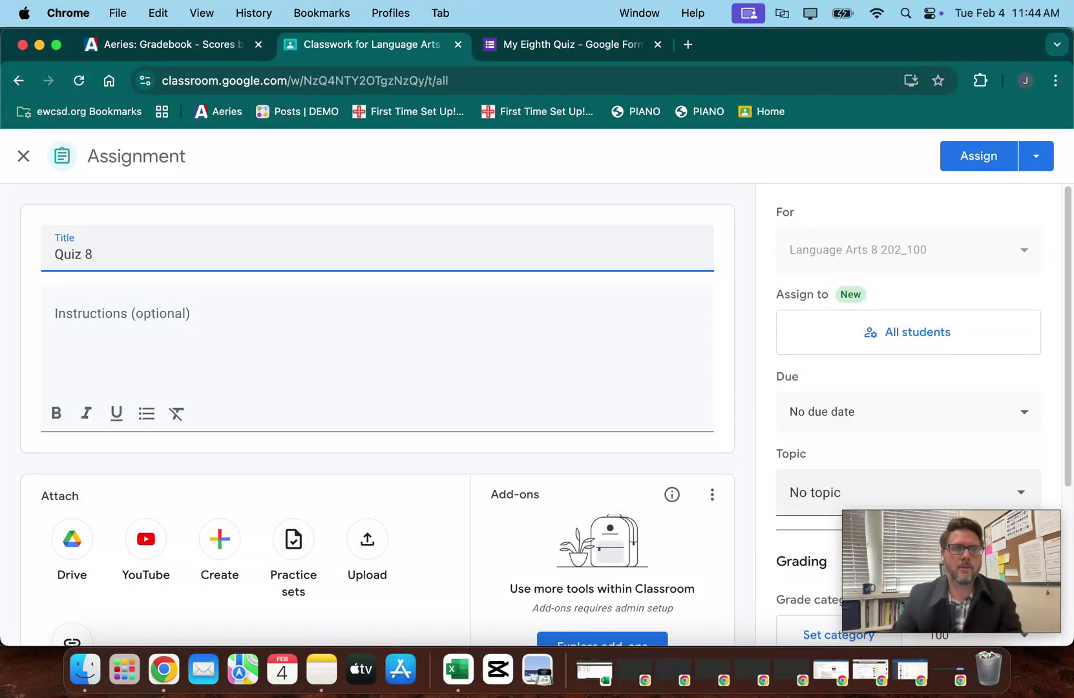
left_click(138, 321)
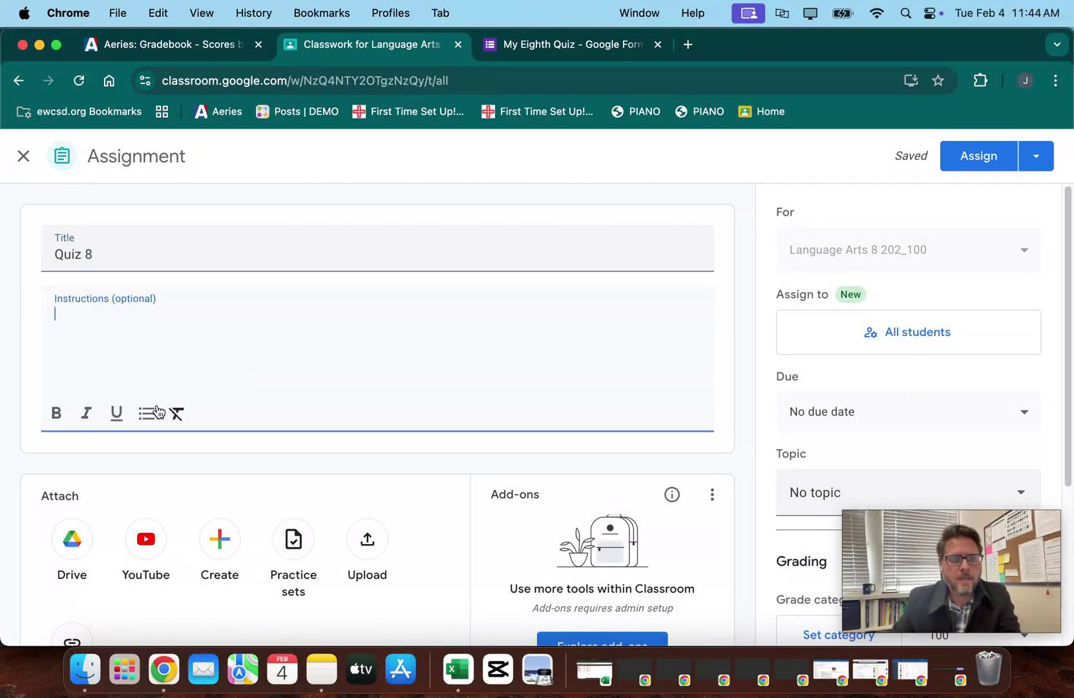
Attach the My Eighth Quiz form from recent Google Drive files to the assignment
scroll(152, 411, "down", 1)
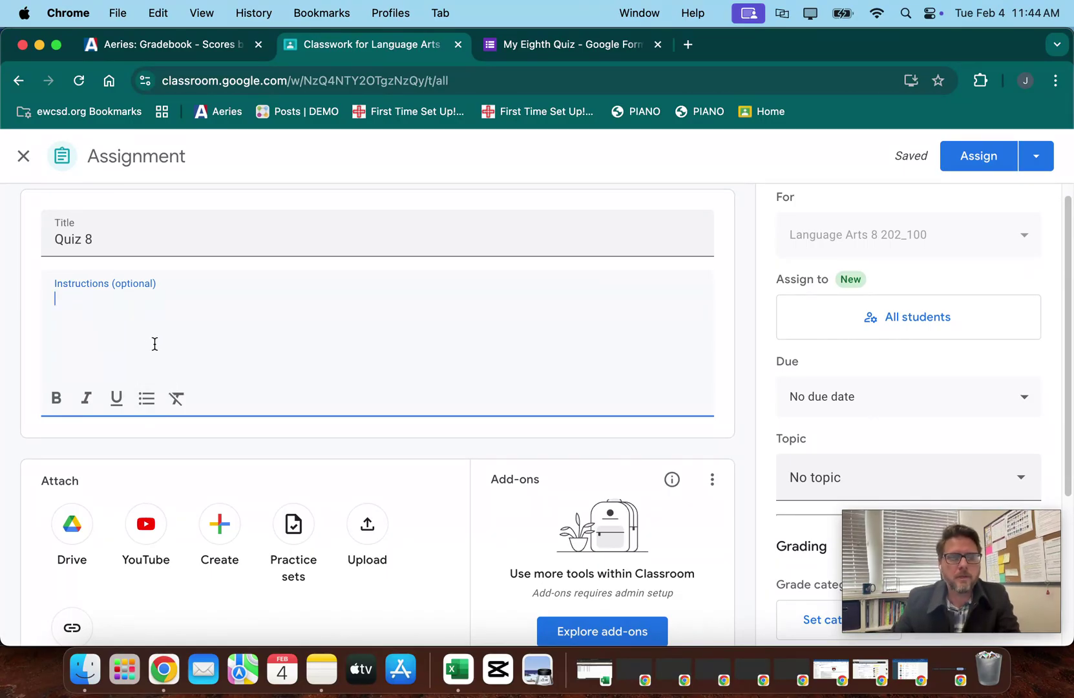
scroll(189, 445, "down", 2)
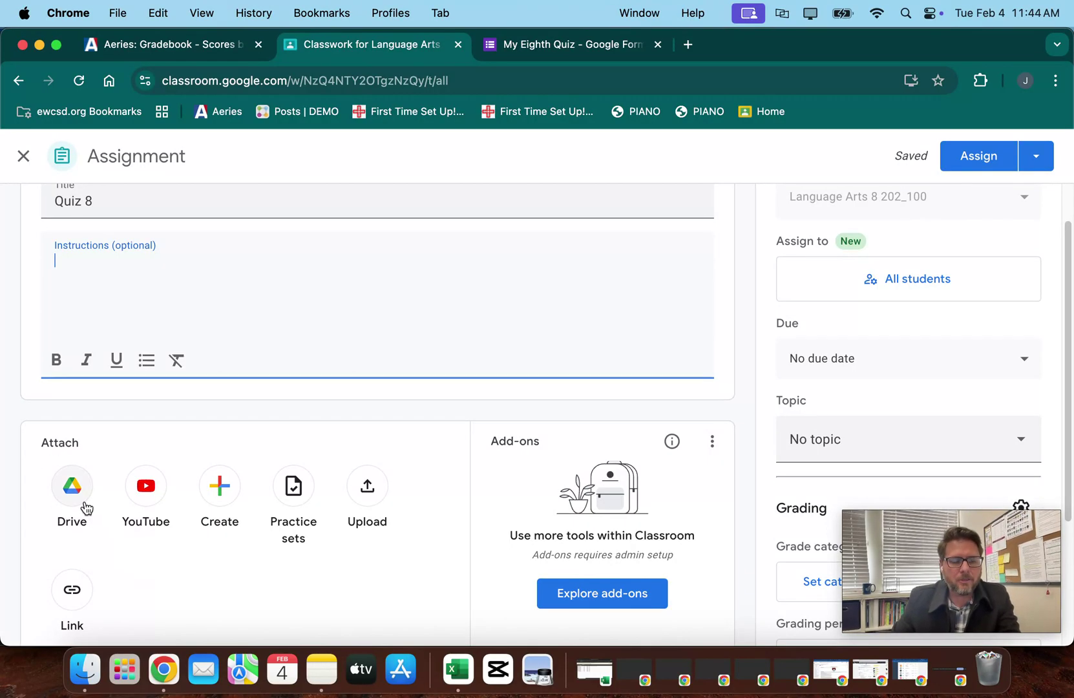
left_click(76, 494)
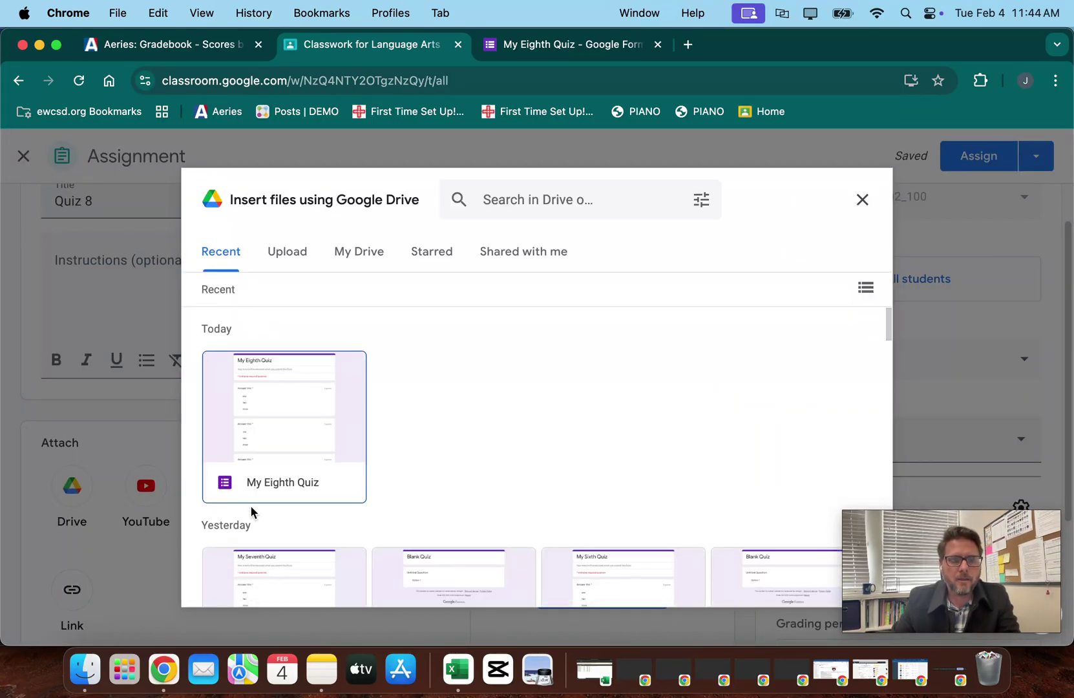
left_click(223, 252)
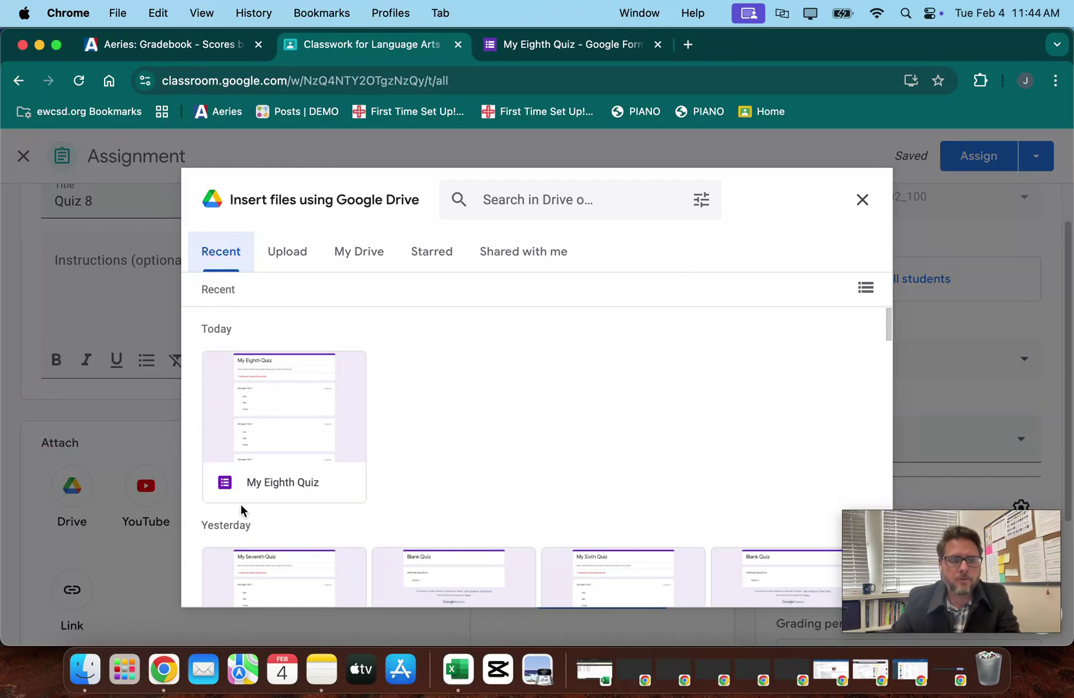
left_click(293, 425)
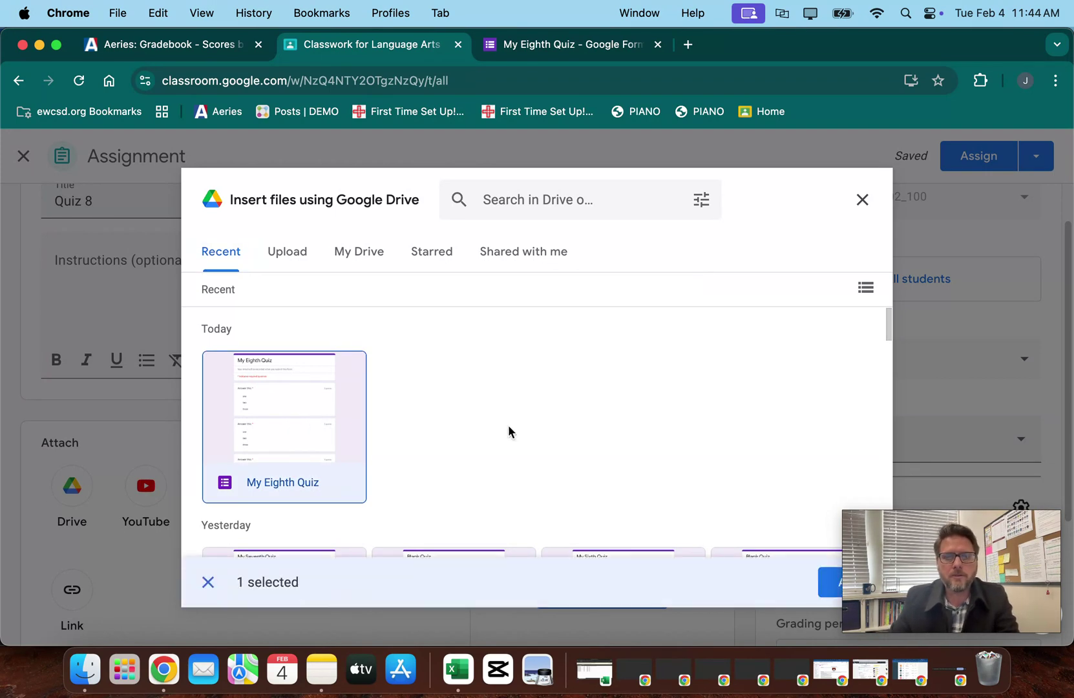
left_click(832, 587)
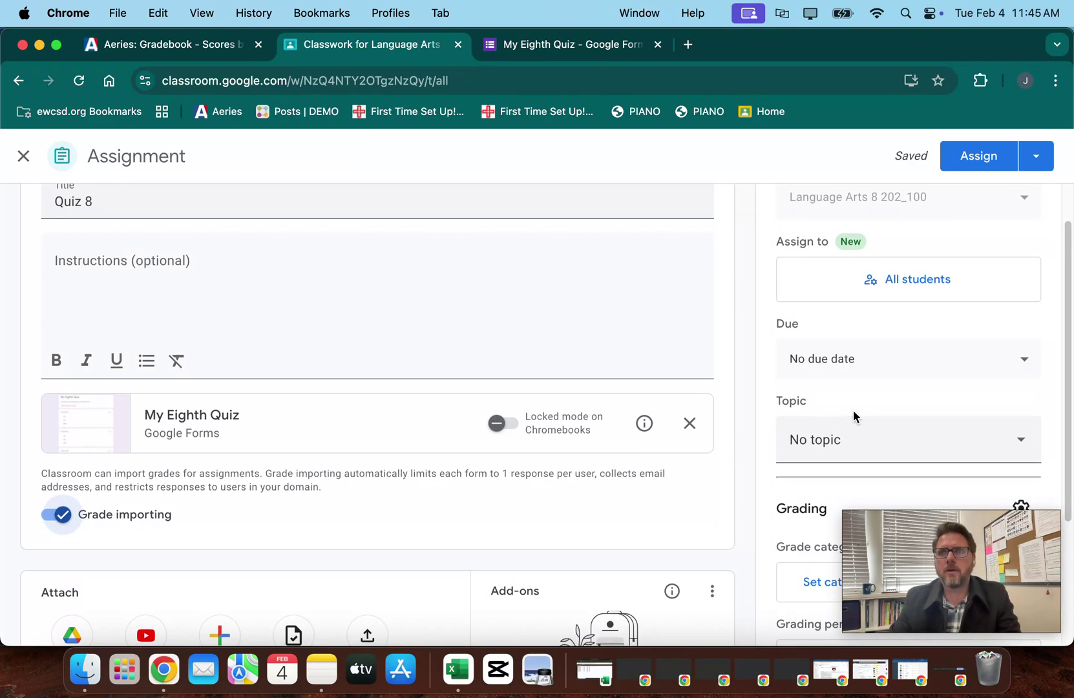
scroll(853, 410, "up", 2)
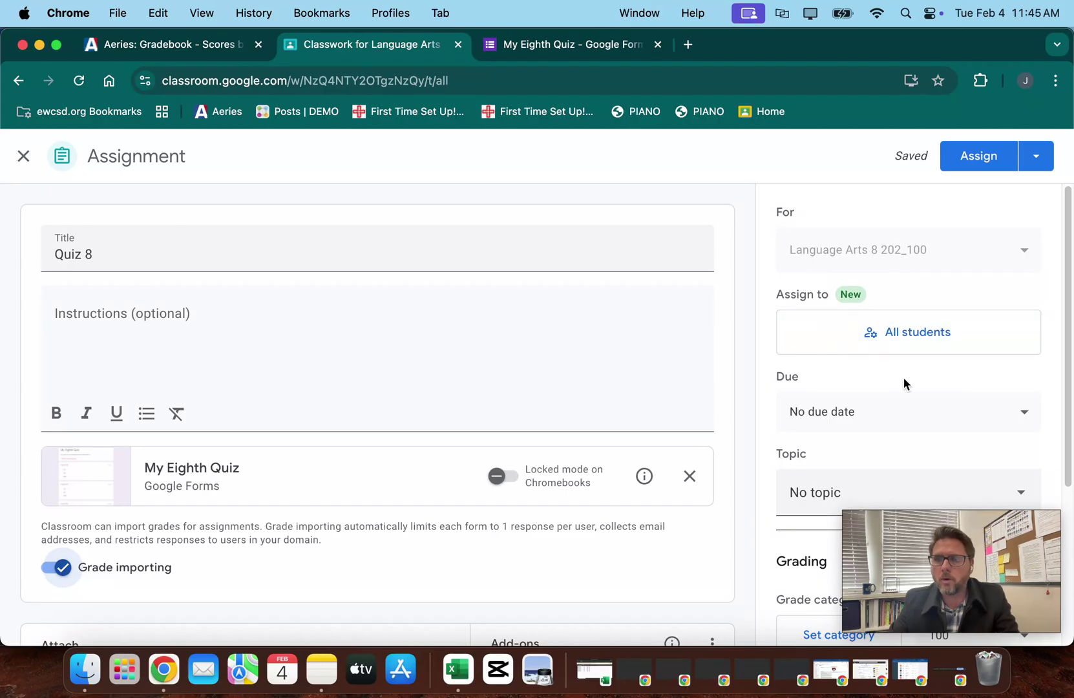
scroll(833, 333, "down", 4)
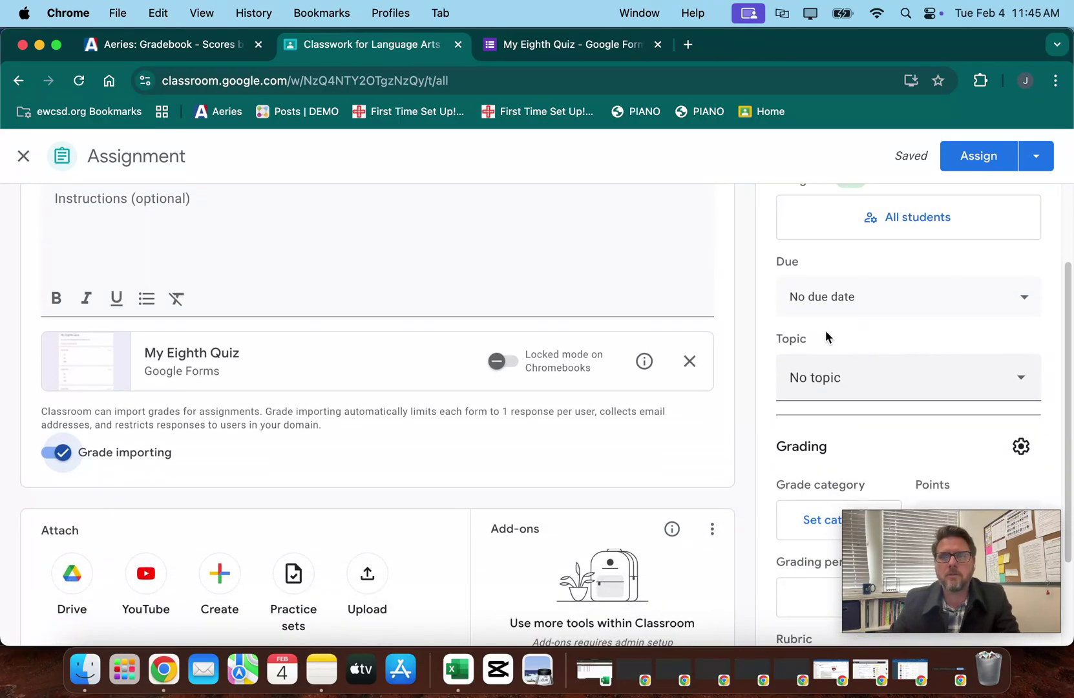
Assign Quiz 8 to all students of the Language Arts 8 class with grade importing enabled
scroll(821, 385, "down", 3)
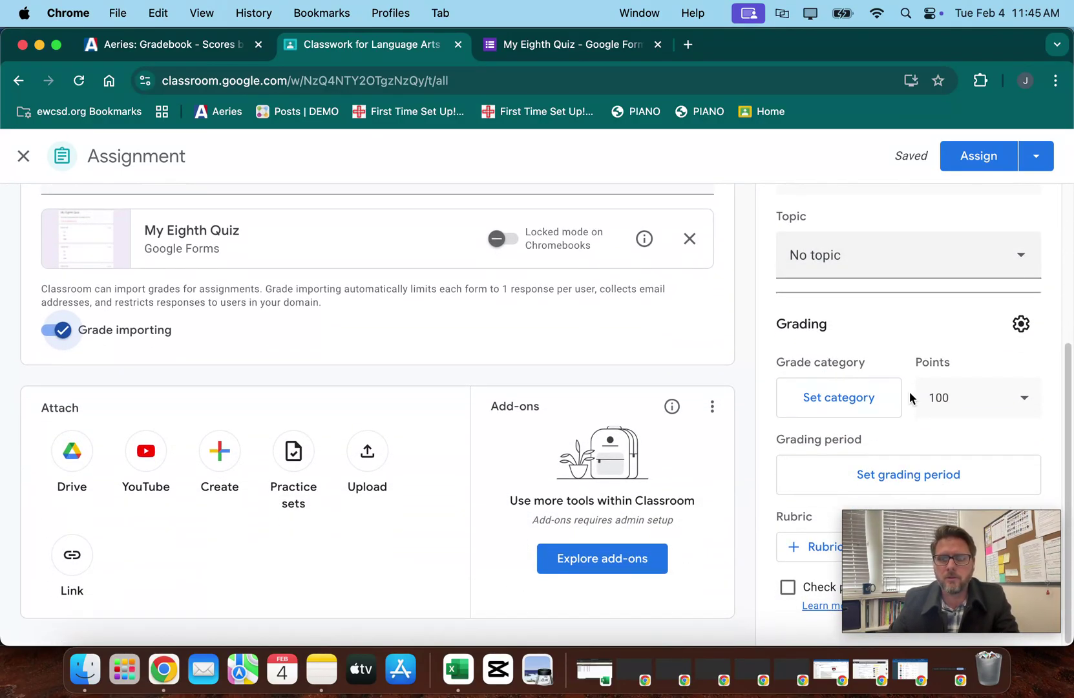
scroll(882, 414, "up", 5)
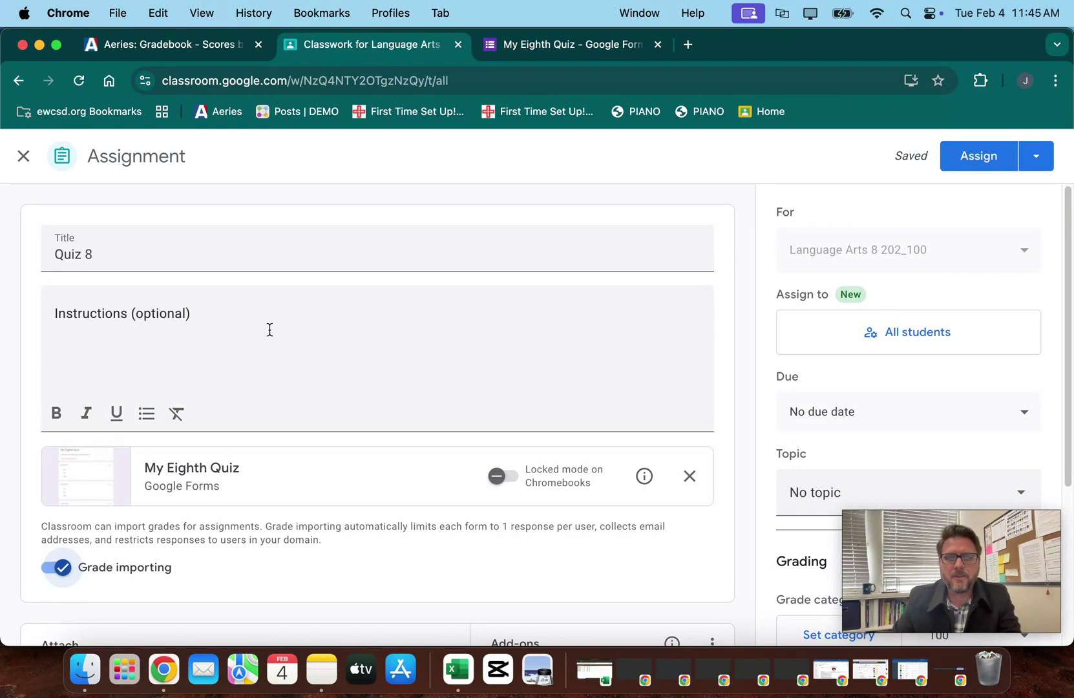
left_click(971, 165)
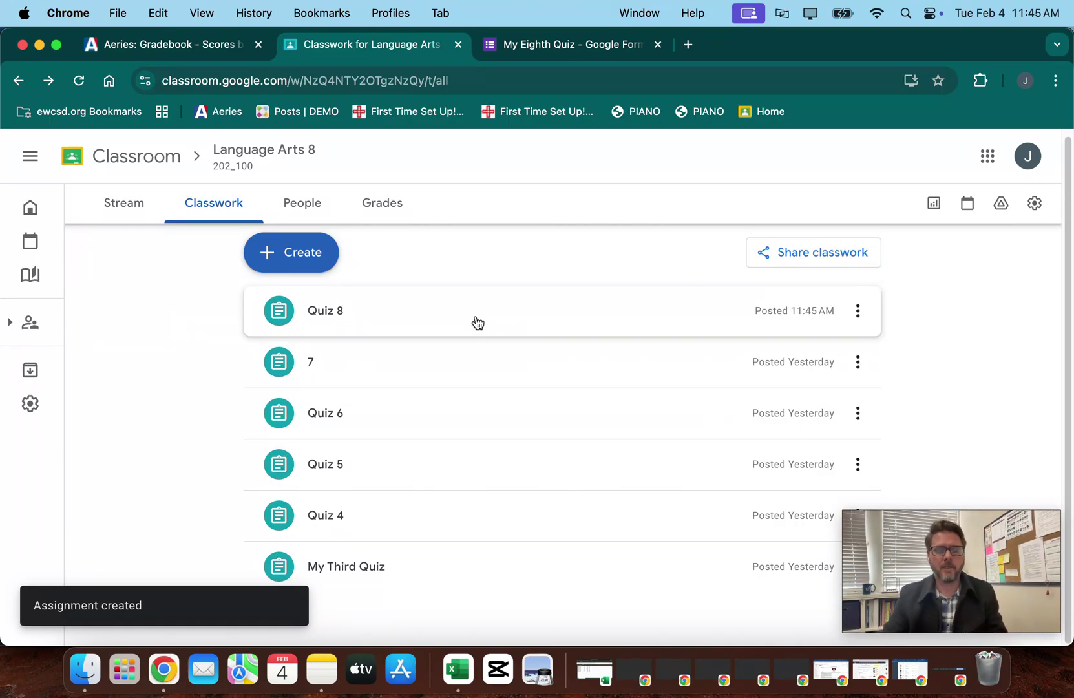
Open the student work page of the newly posted Quiz 8 assignment
left_click(327, 320)
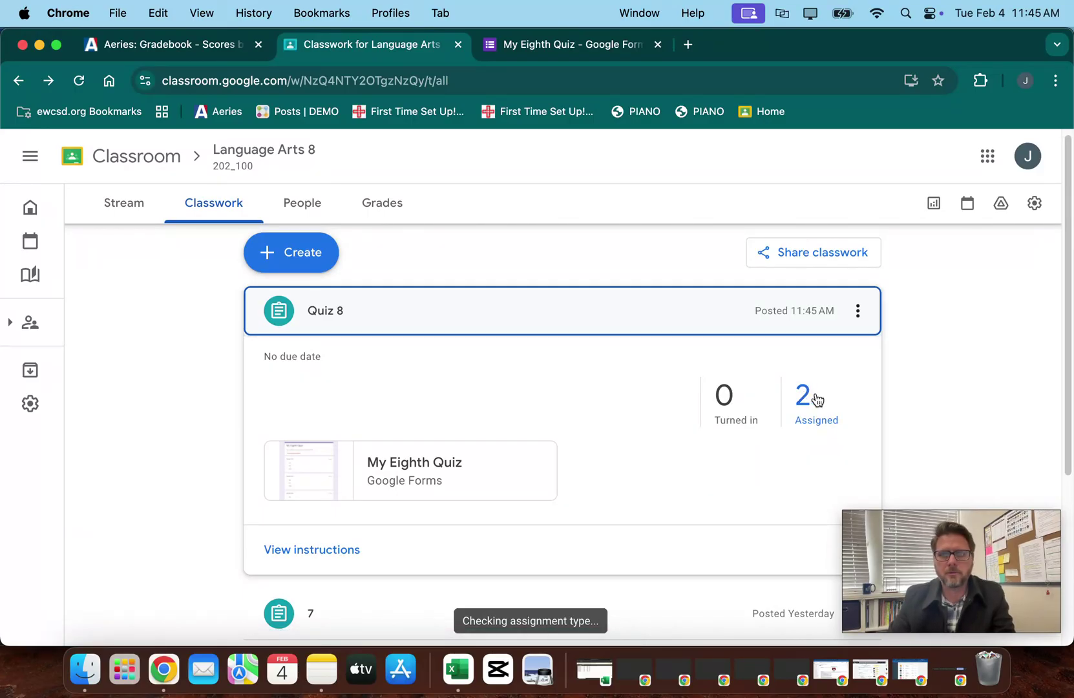
left_click(800, 404)
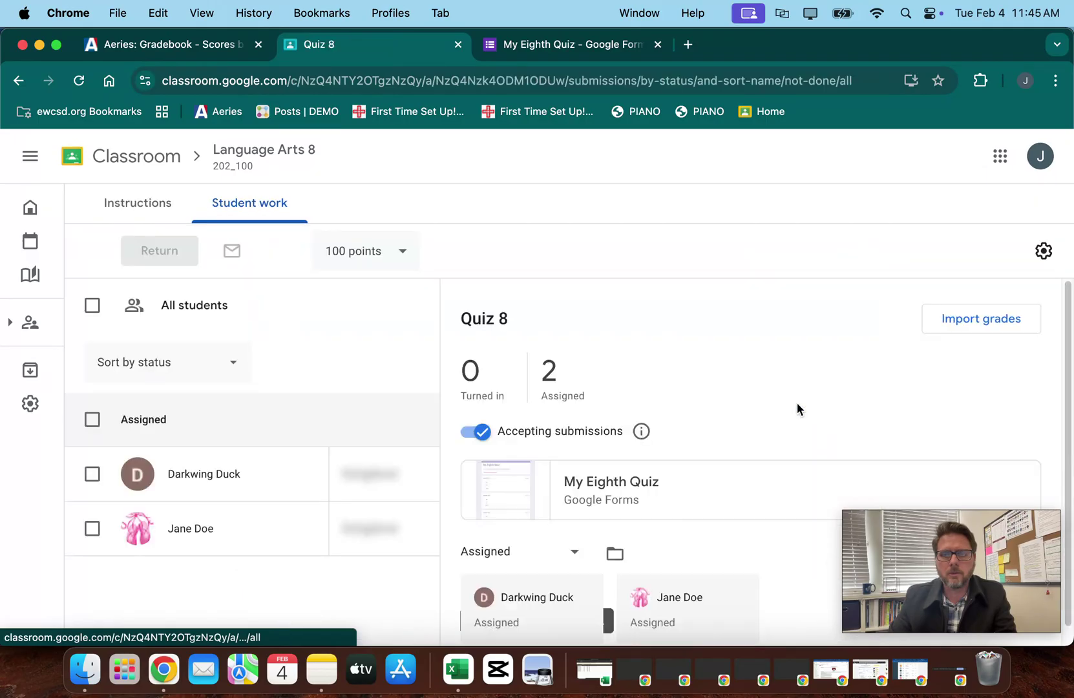
scroll(594, 550, "down", 1)
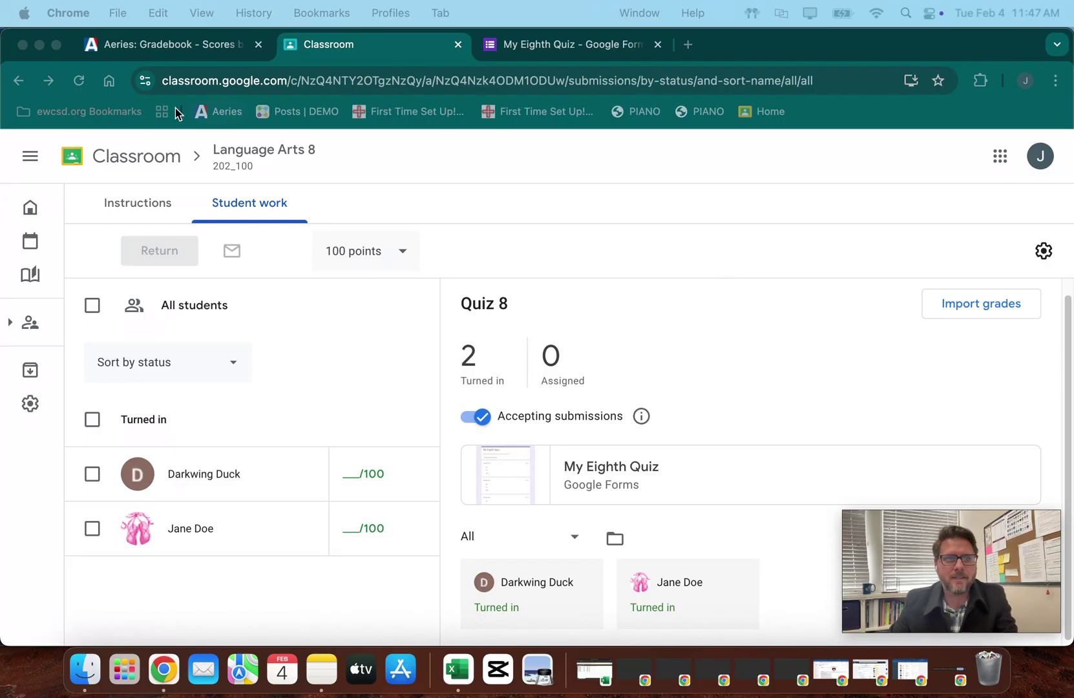
Reload the Quiz 8 student work page and import the grades from the attached form
left_click(79, 82)
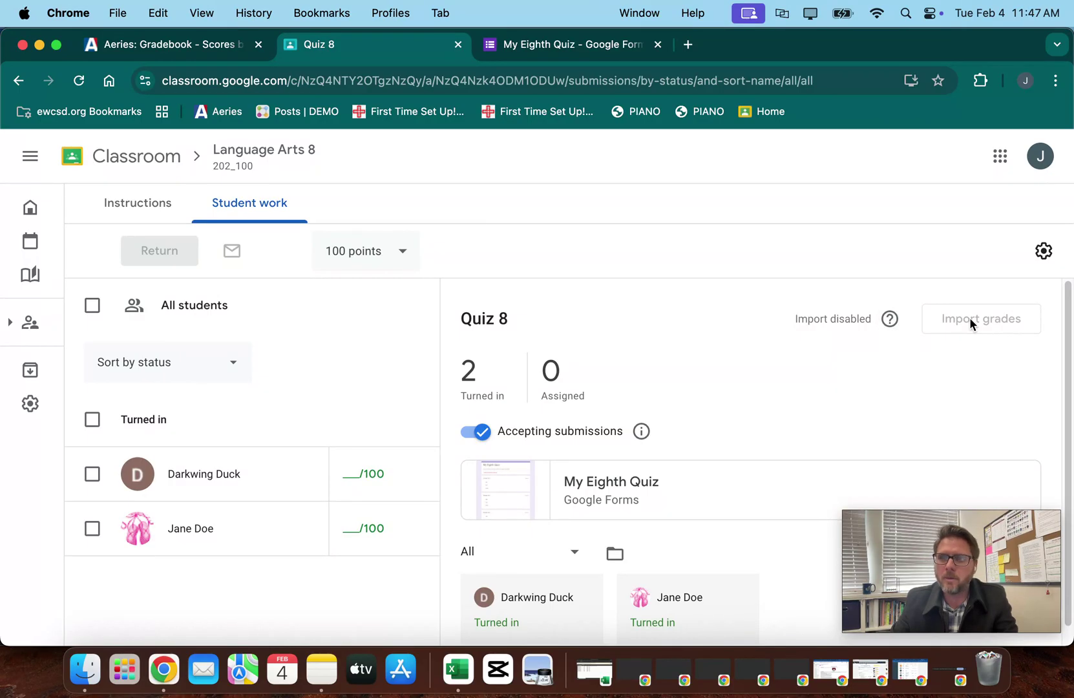
left_click(890, 319)
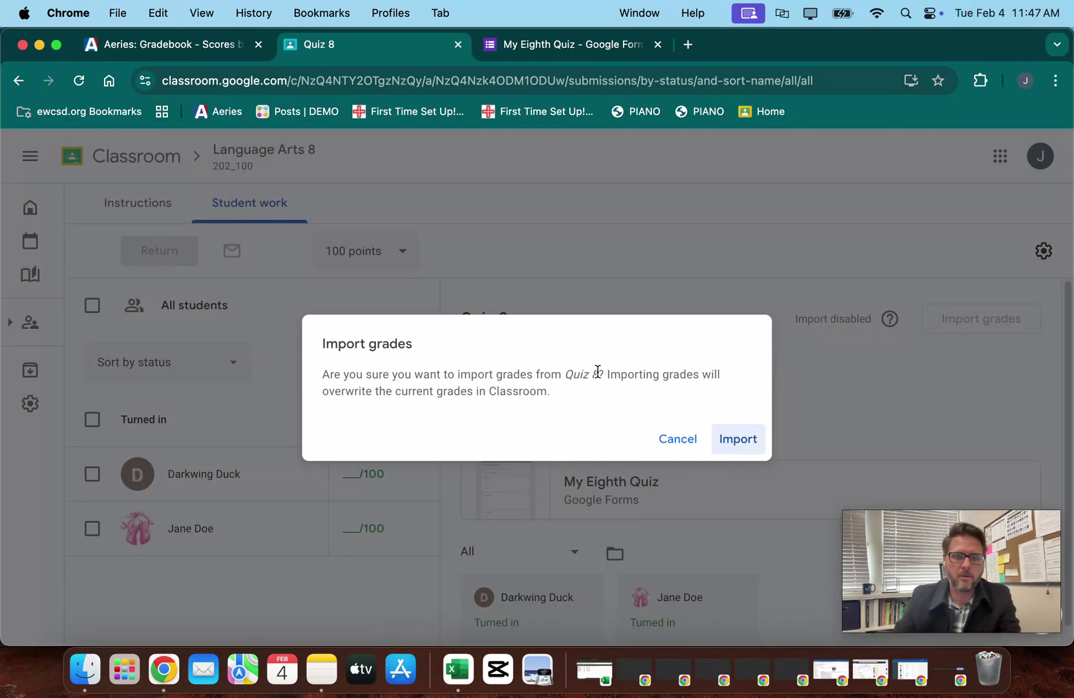
left_click(738, 440)
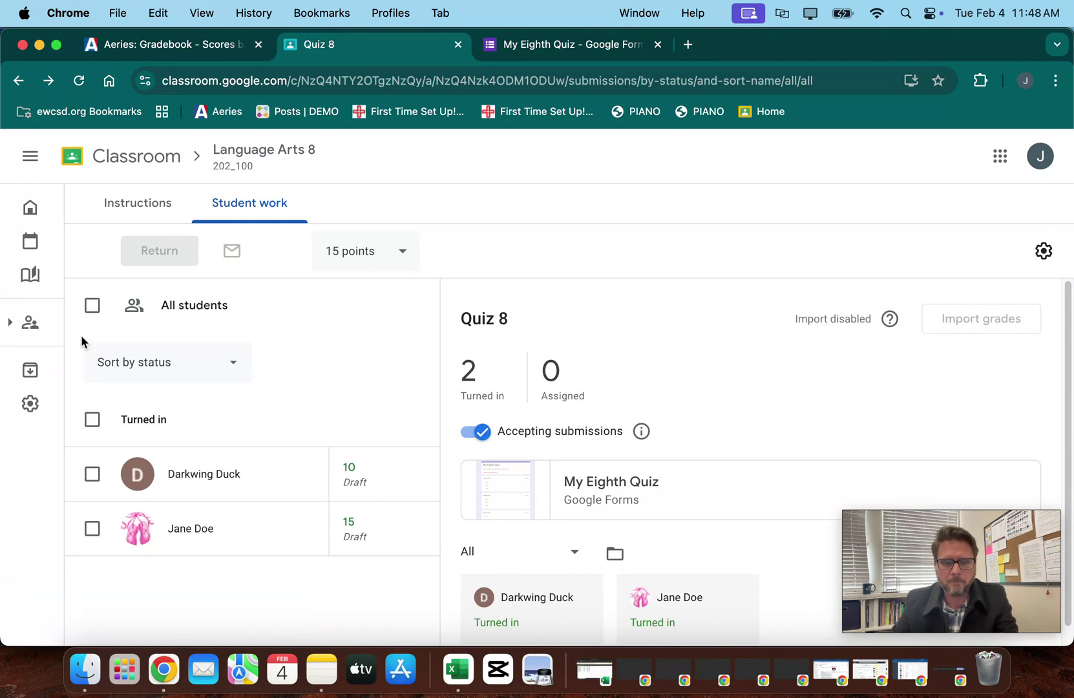
Return the graded Quiz 8 work to all students who turned it in
left_click(93, 419)
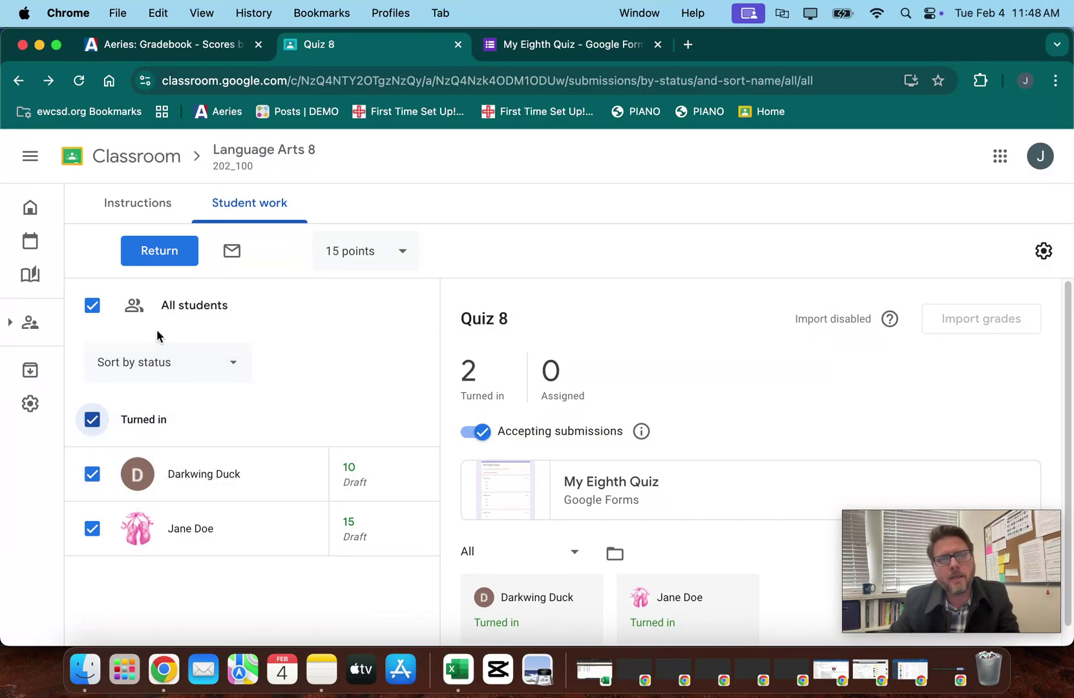
left_click(152, 249)
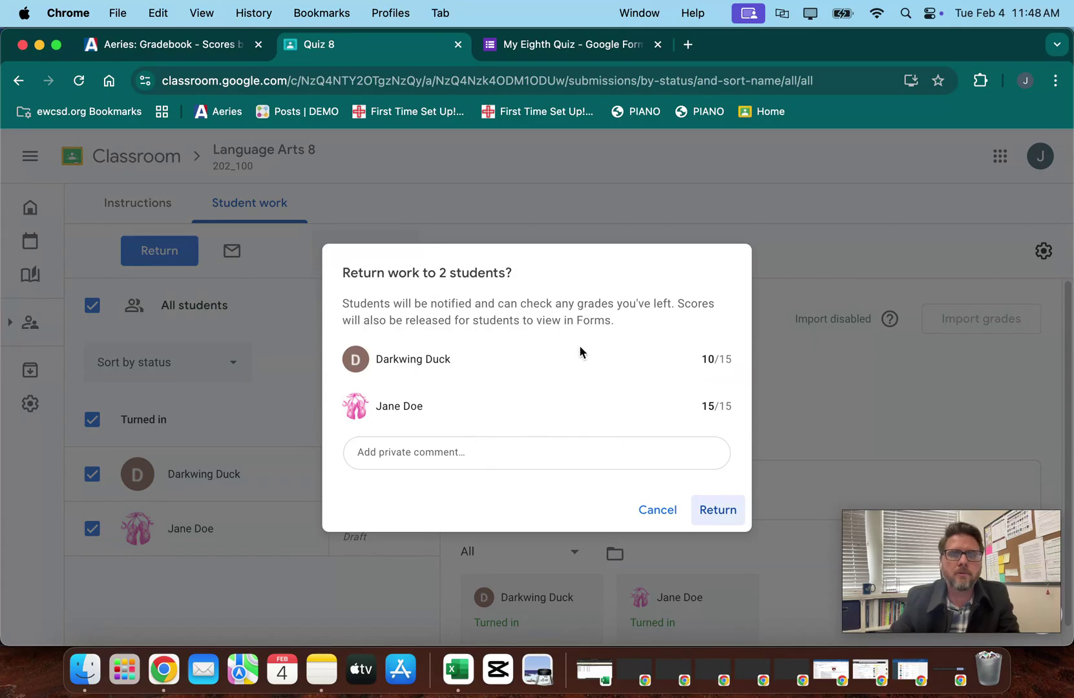
left_click(724, 511)
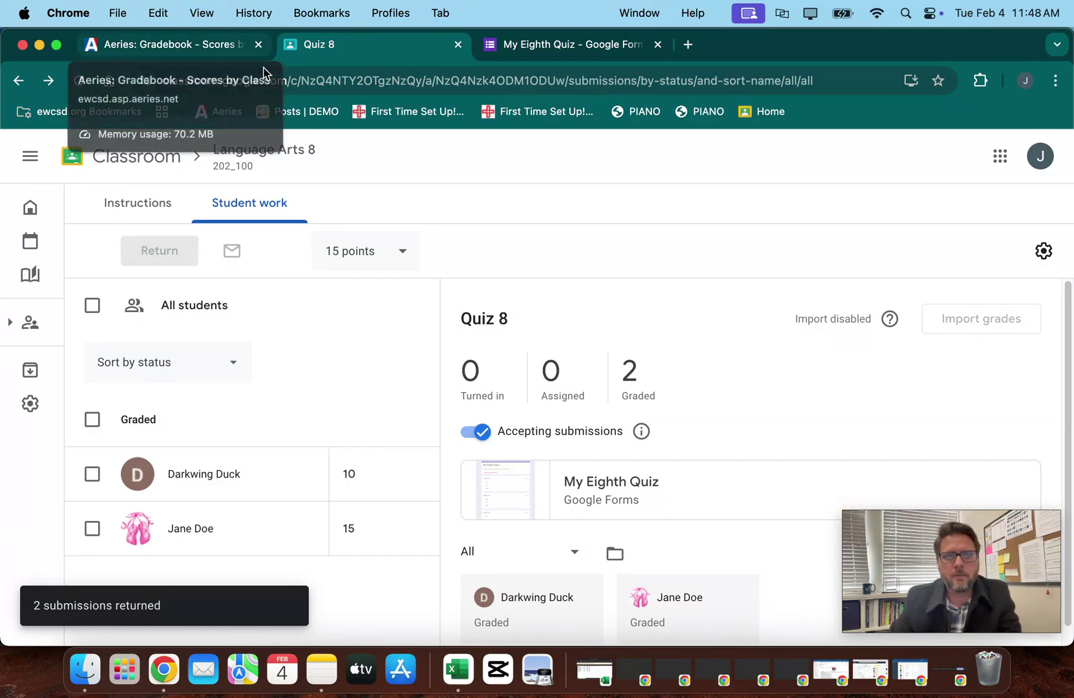
Switch to the Aeries Gradebook's class scores for Language Arts 8
left_click(580, 54)
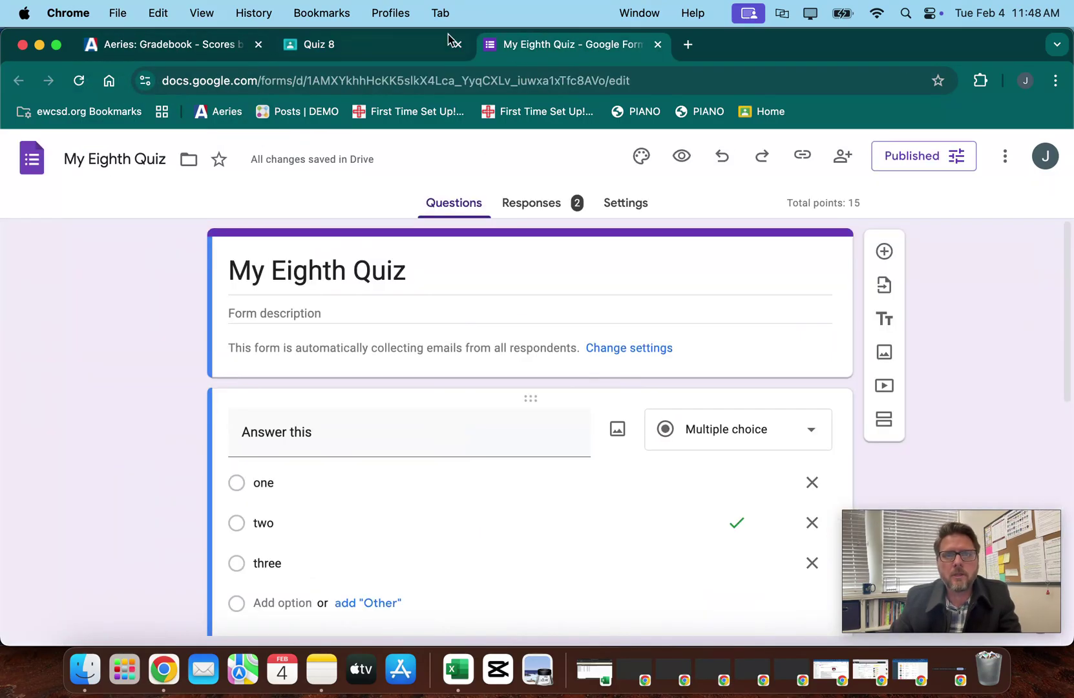
left_click(347, 48)
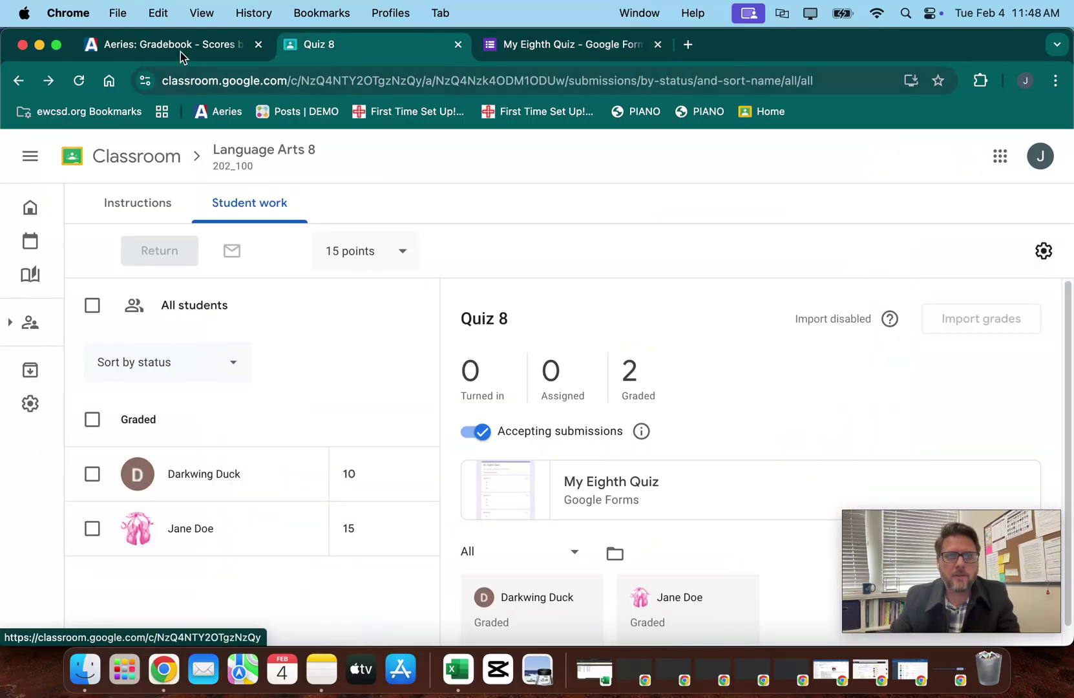
left_click(148, 49)
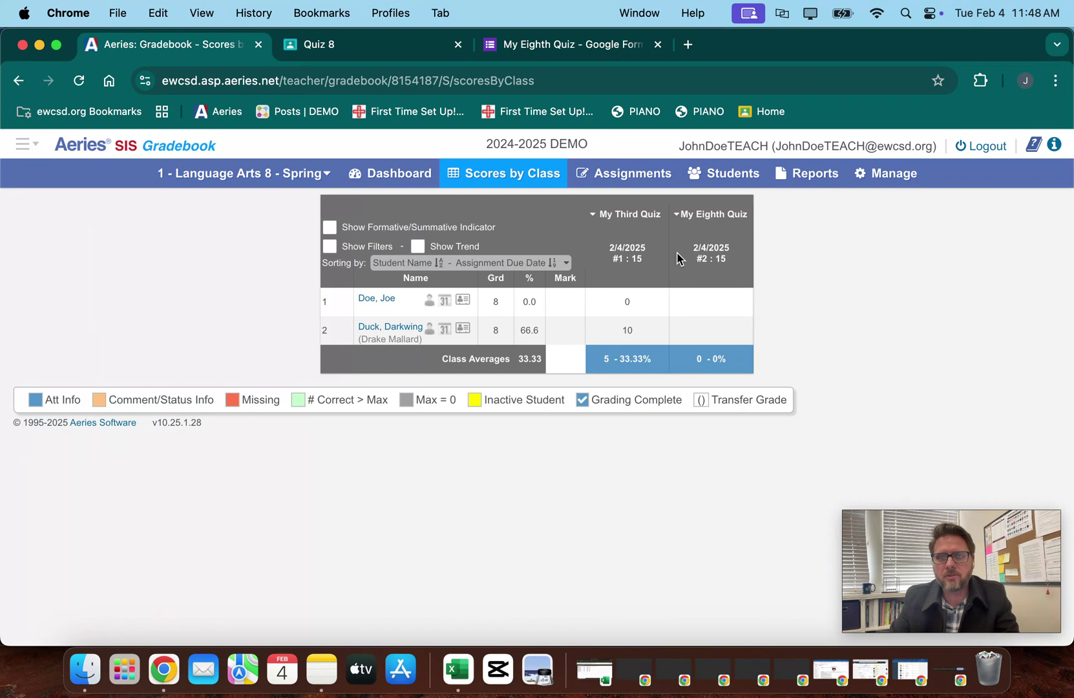
Add a gradebook assignment named "quiz 8" with the default formative assessment settings, then save and close it
left_click(642, 174)
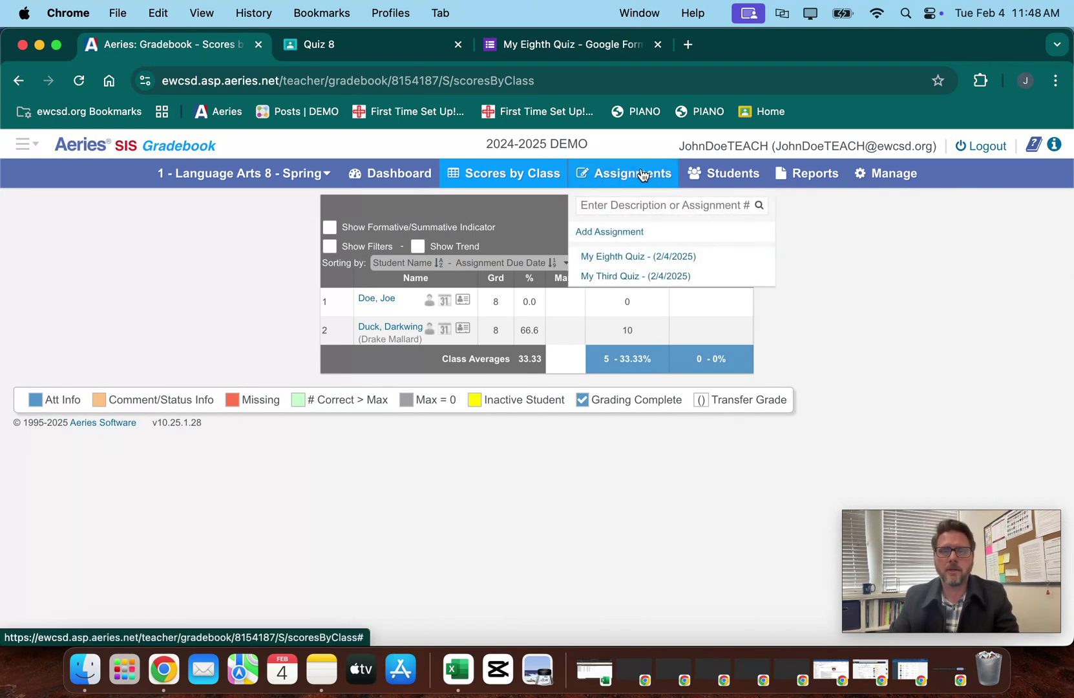
left_click(608, 230)
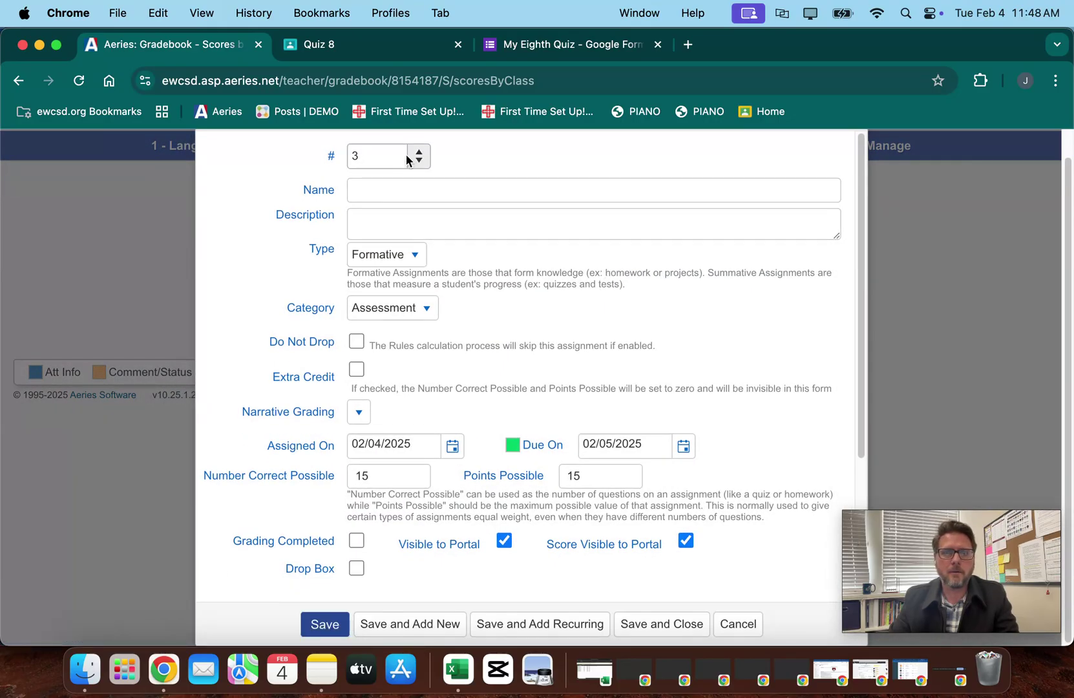
left_click(388, 189)
type("quiz 8")
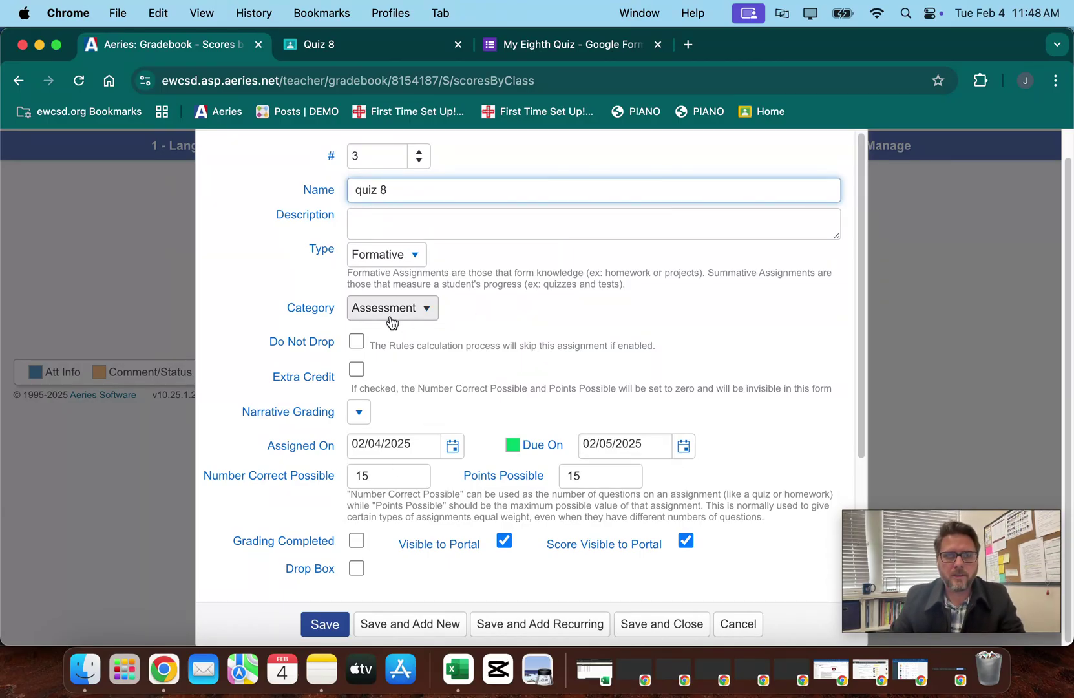
scroll(477, 387, "down", 5)
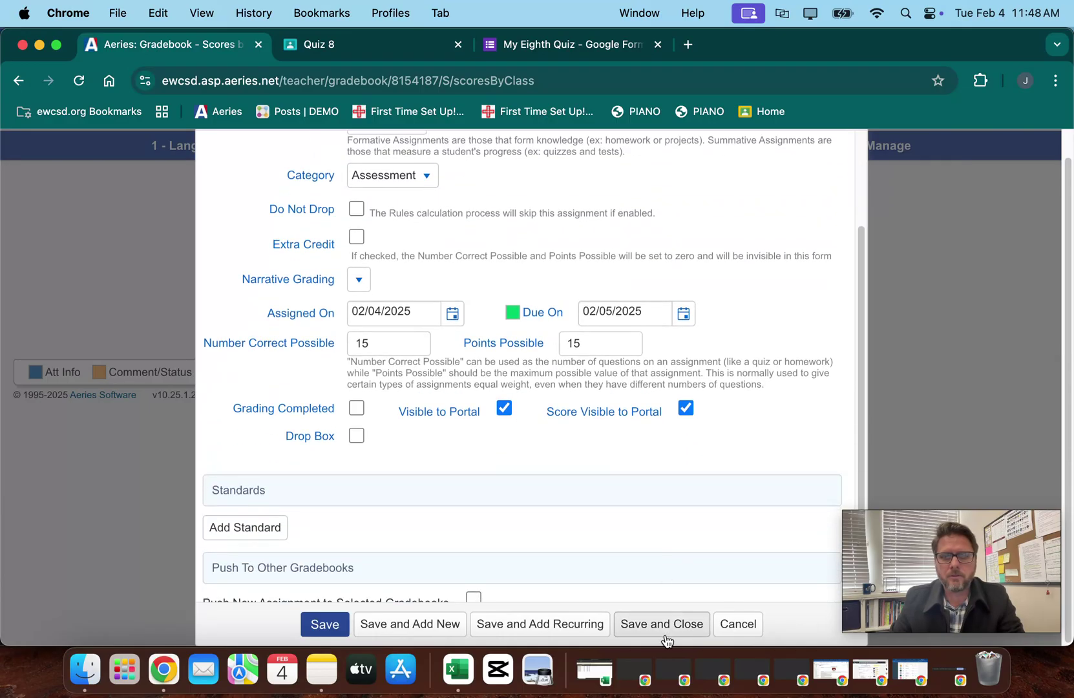
left_click(670, 628)
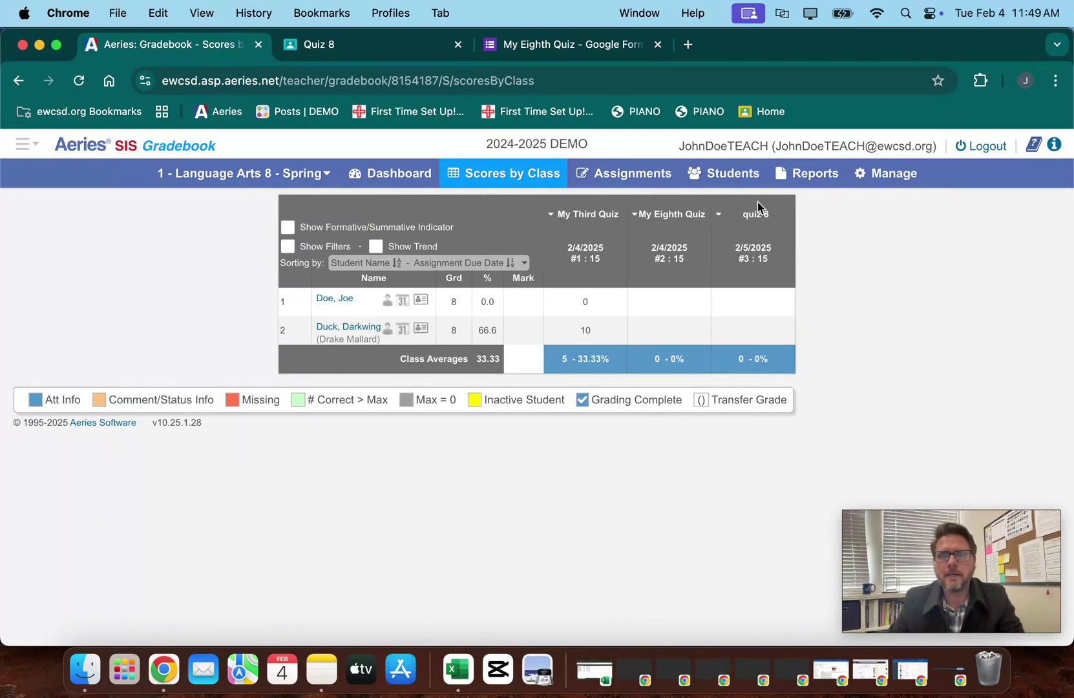
Open score entry for the quiz 8 assignment and expand its additional details and import options
left_click(757, 217)
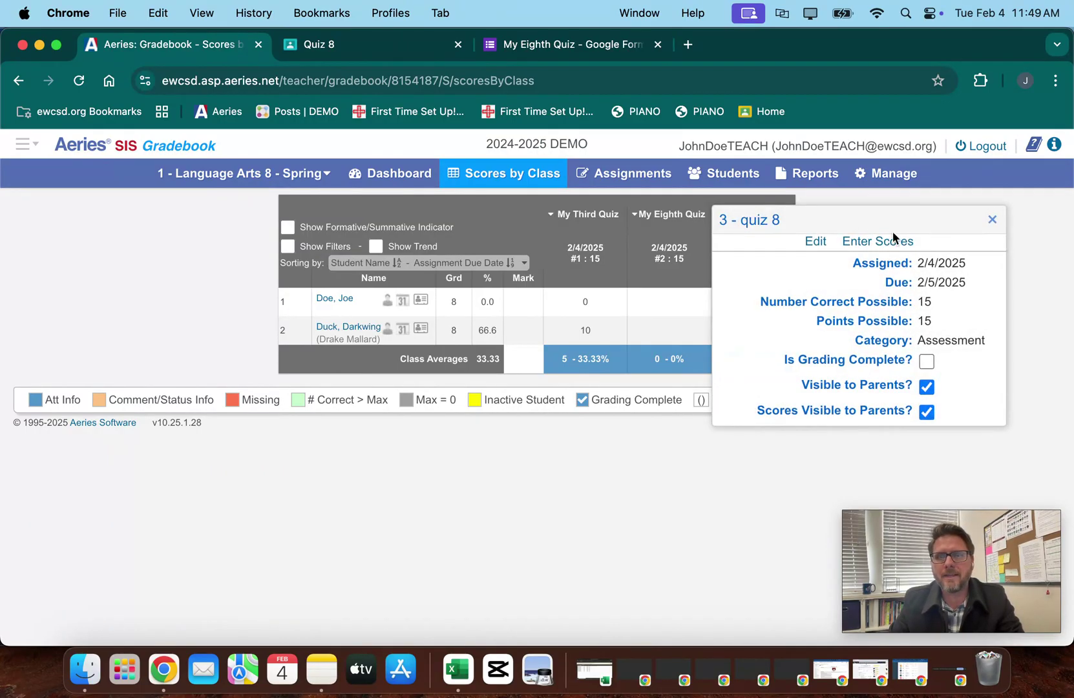
left_click(992, 219)
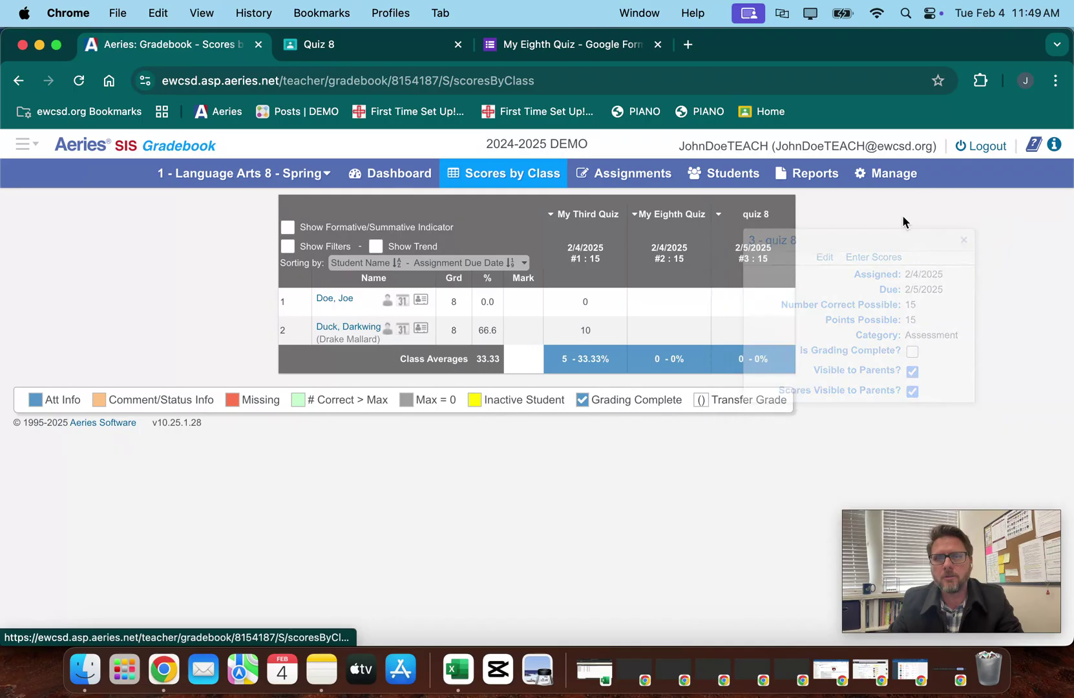
left_click(757, 217)
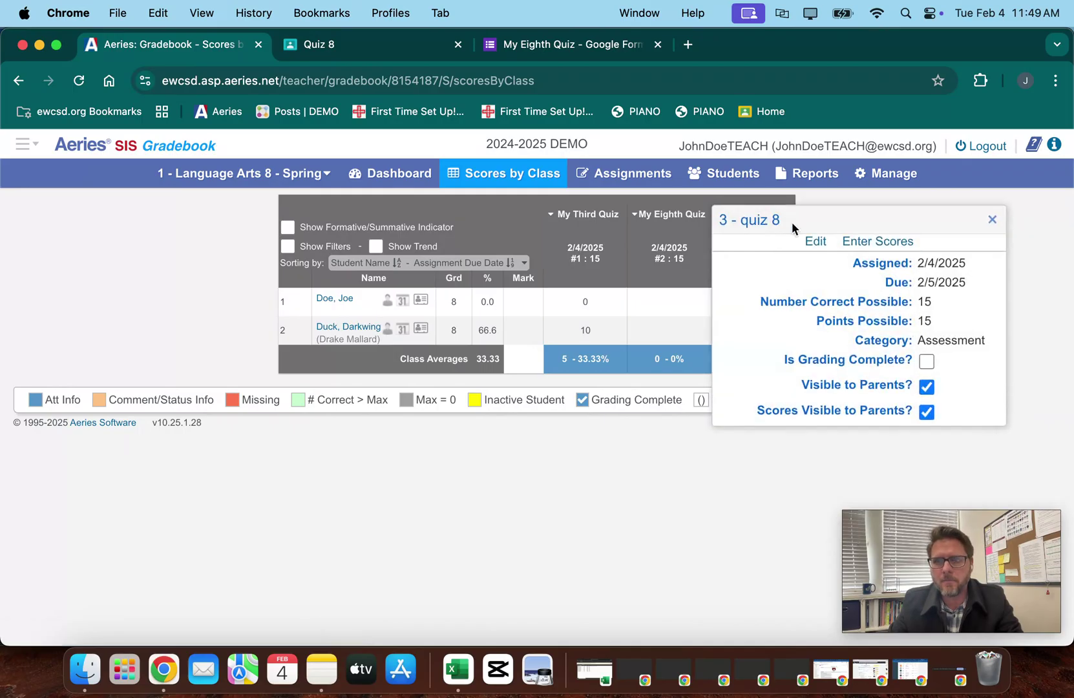
left_click(879, 243)
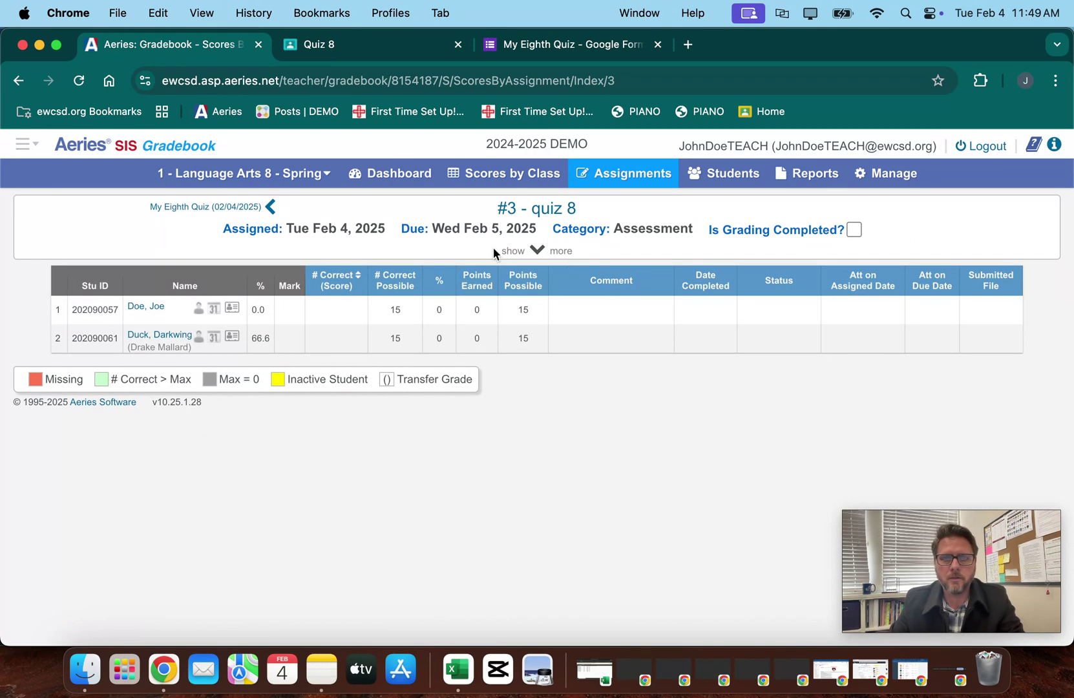
left_click(538, 252)
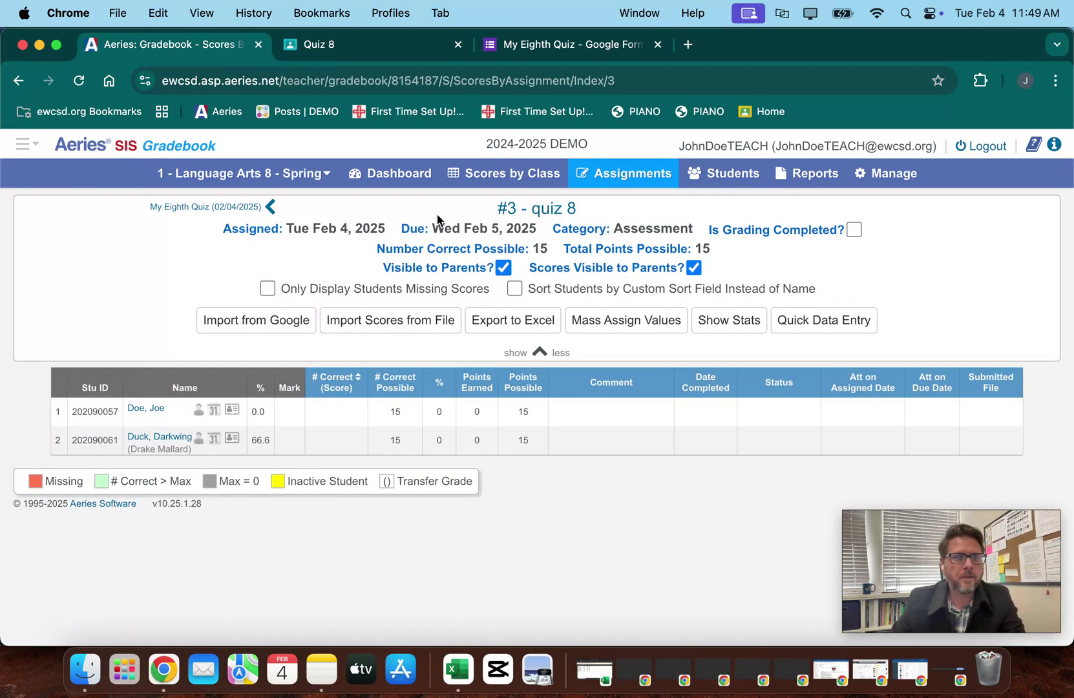
Import the scores from the Google Classroom assignment Quiz 8 of Language Arts 8 into the gradebook's quiz 8
left_click(257, 324)
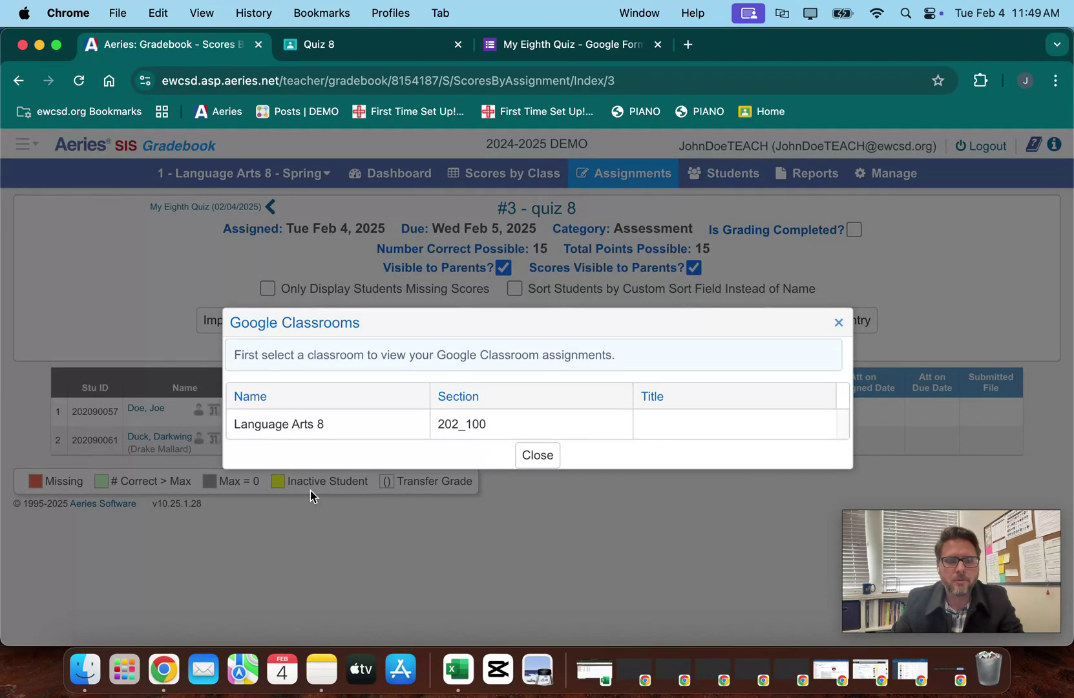
left_click(324, 425)
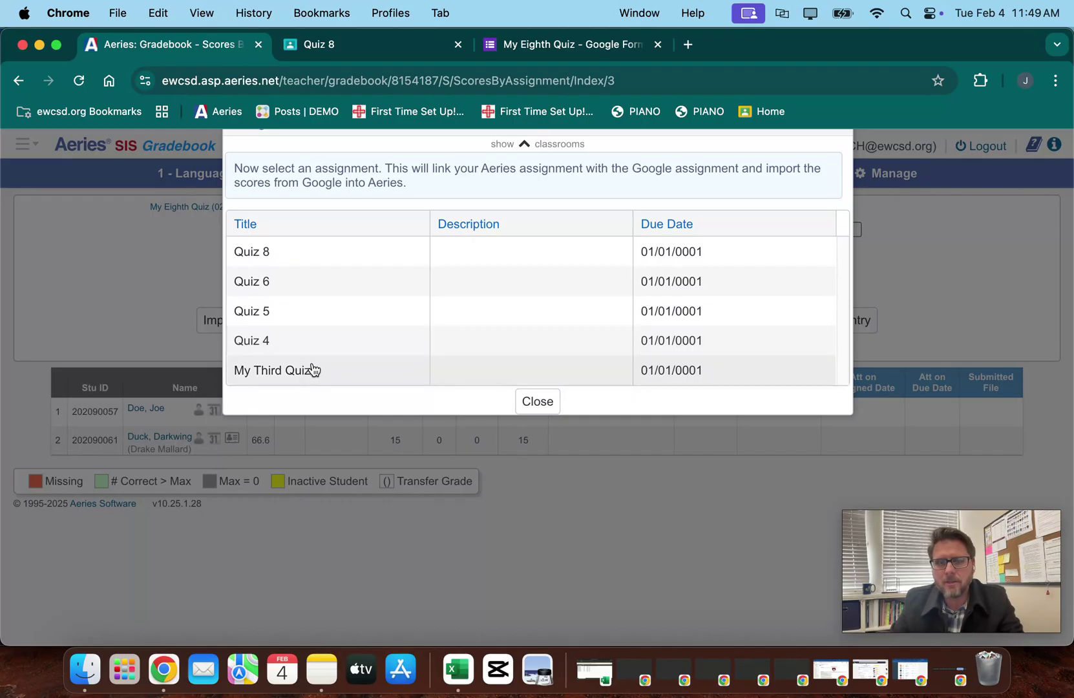
left_click(297, 256)
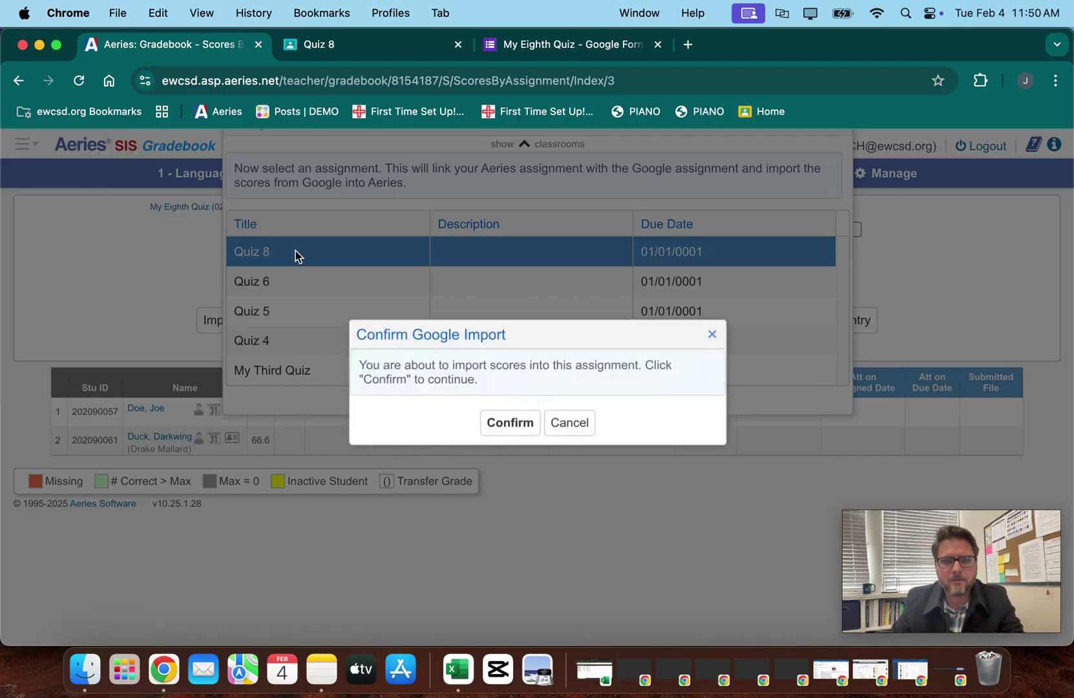
left_click(518, 422)
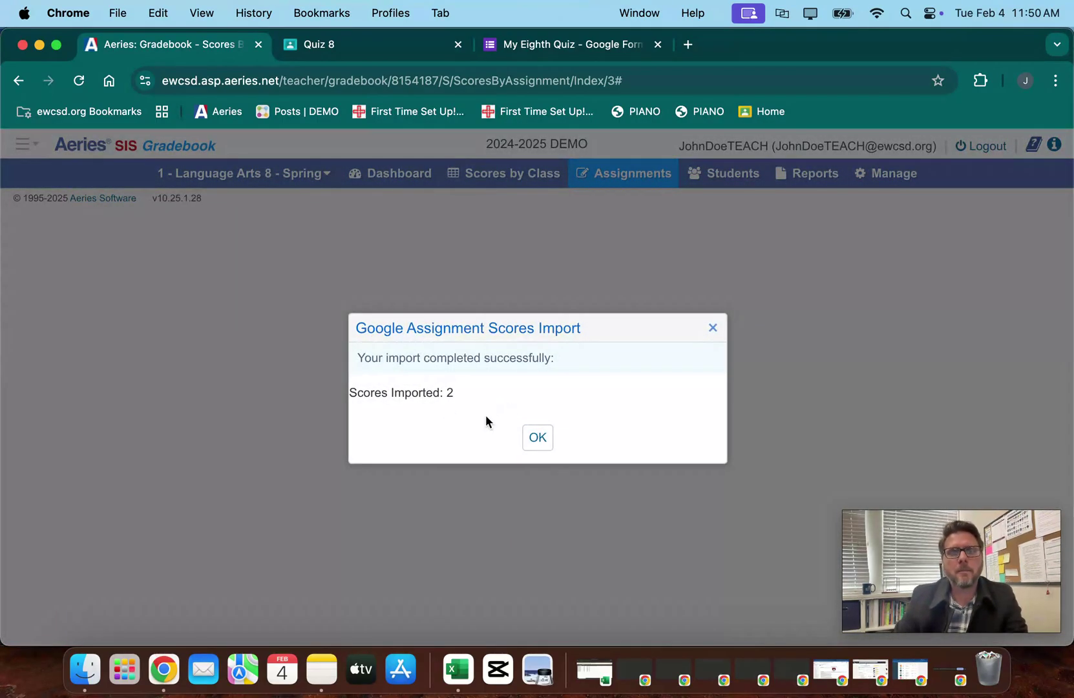
left_click(539, 440)
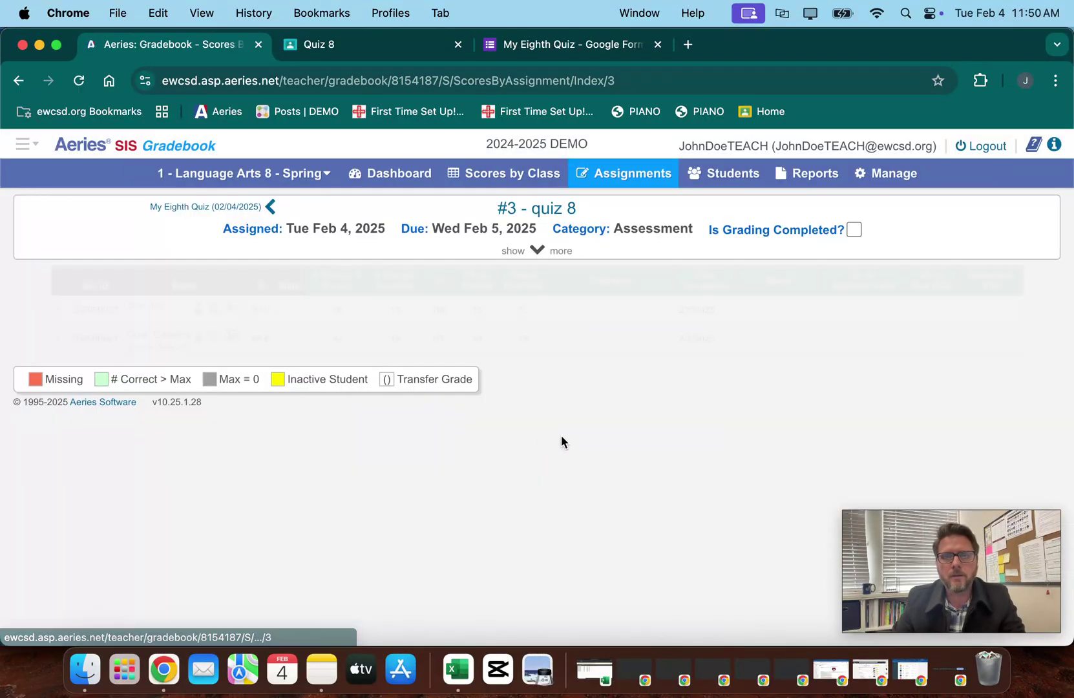